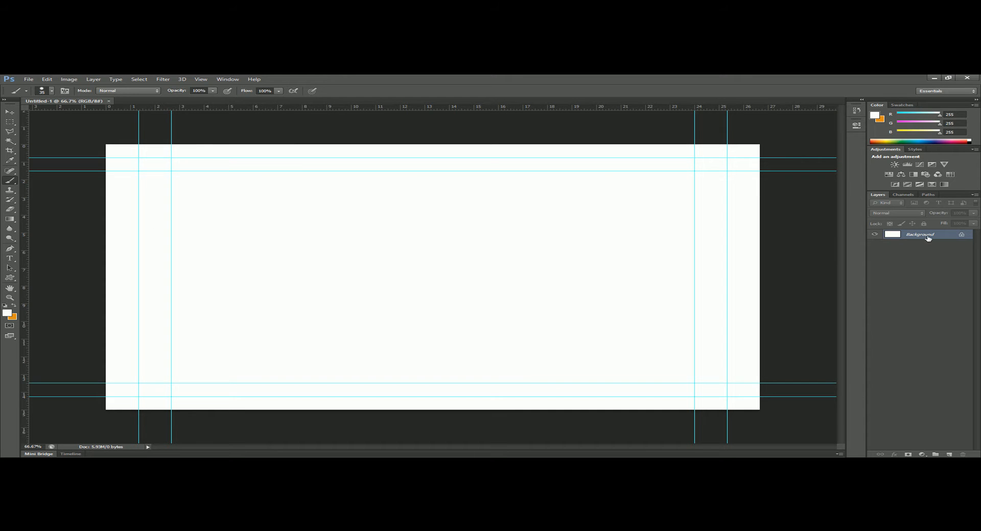
Convert the locked Background into a regular editable layer, accepting the default layer settings
double_click(928, 236)
left_click(587, 200)
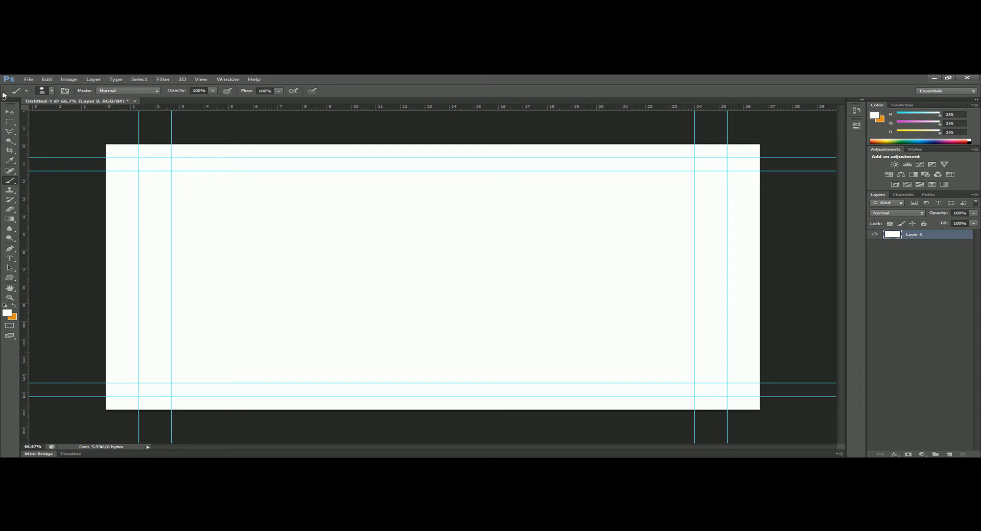
Set the foreground colour to bright green (60ff00) and paint a small dot with the 35 px hard brush
left_click(52, 92)
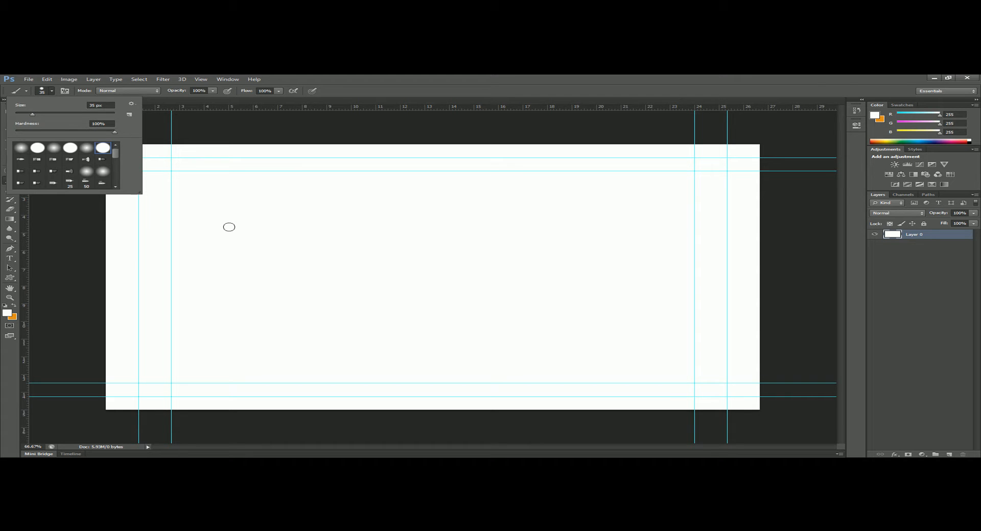
left_click(226, 225)
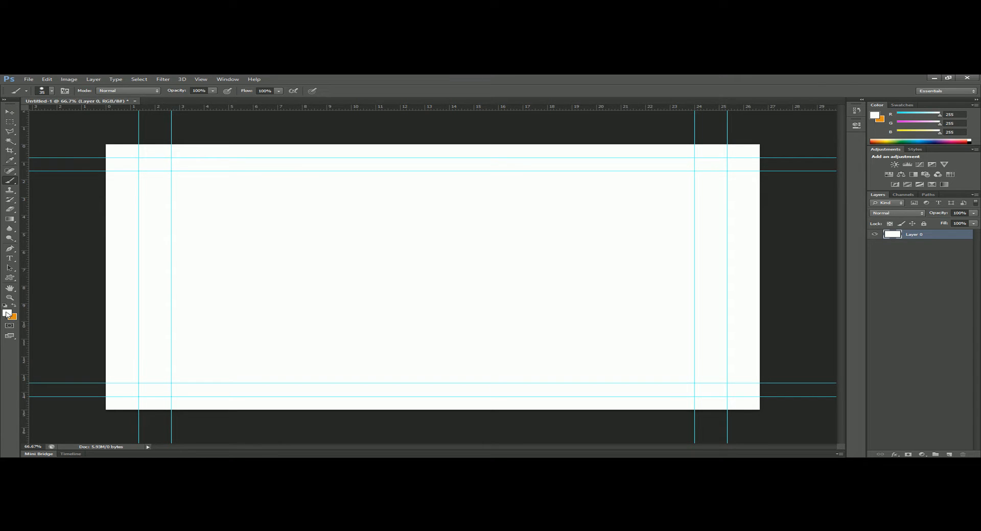
left_click(7, 313)
left_click_drag(715, 271, 744, 219)
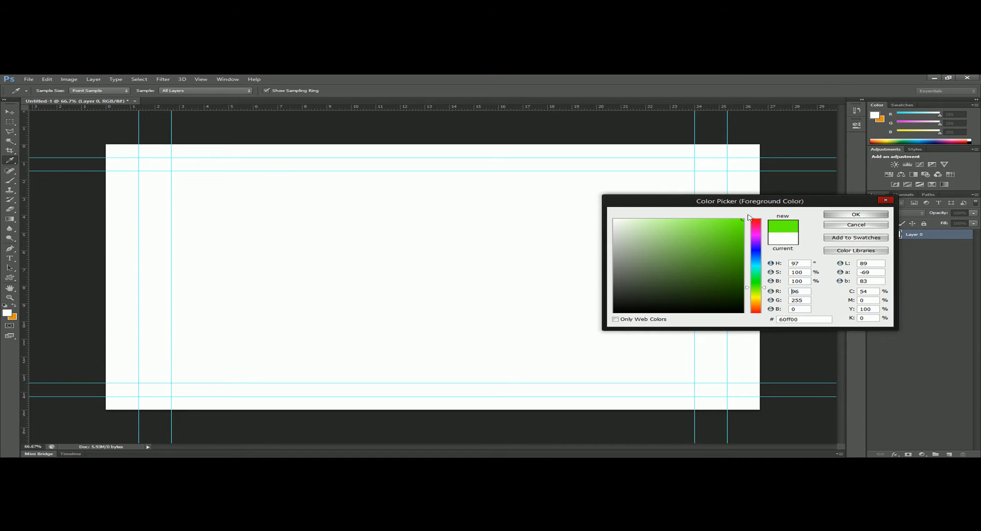
left_click(855, 215)
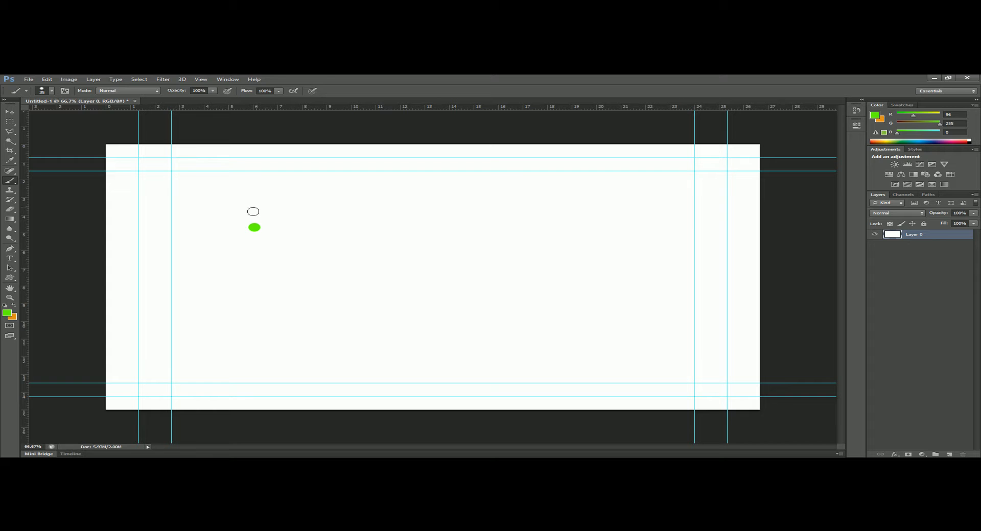
Enlarge the brush to about 130 px and paint a medium green dot beside the small one
left_click(52, 91)
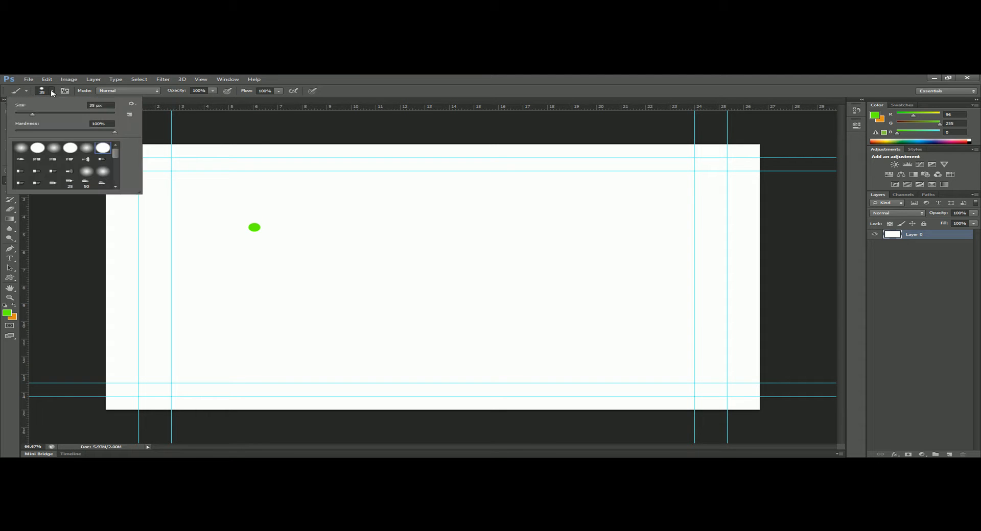
left_click_drag(44, 117, 72, 117)
left_click(53, 91)
left_click(54, 92)
left_click(299, 226)
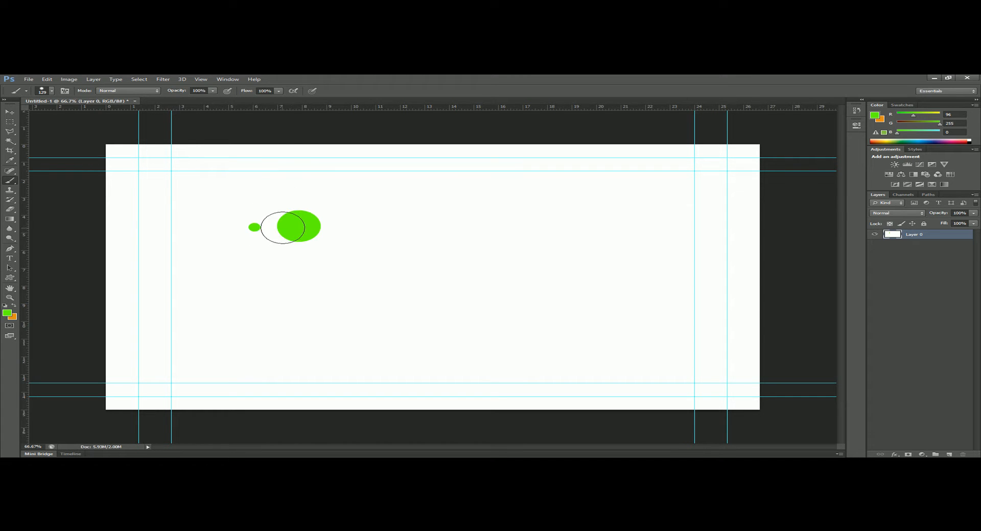
Enlarge the brush to 494 px and paint a large green dot beside the medium one
left_click(53, 91)
left_click_drag(95, 115, 103, 116)
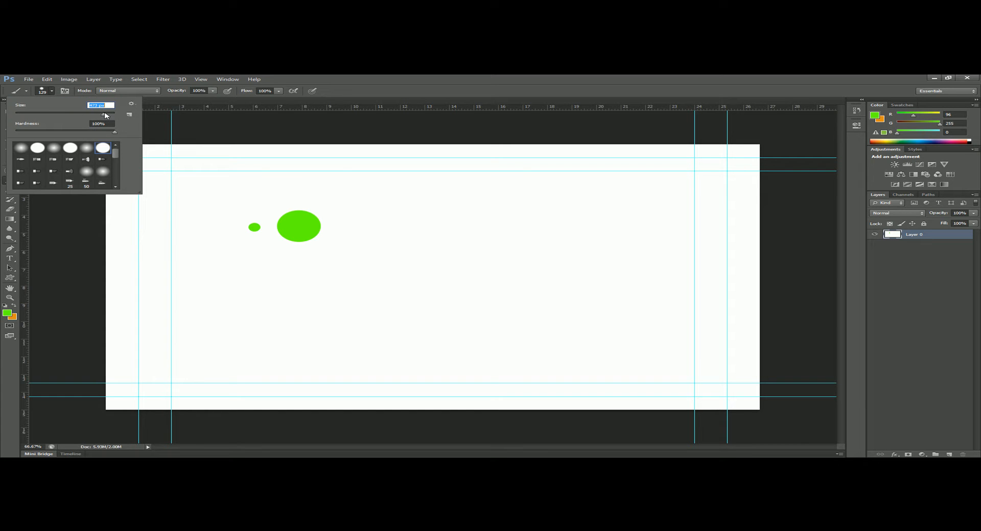
left_click(427, 225)
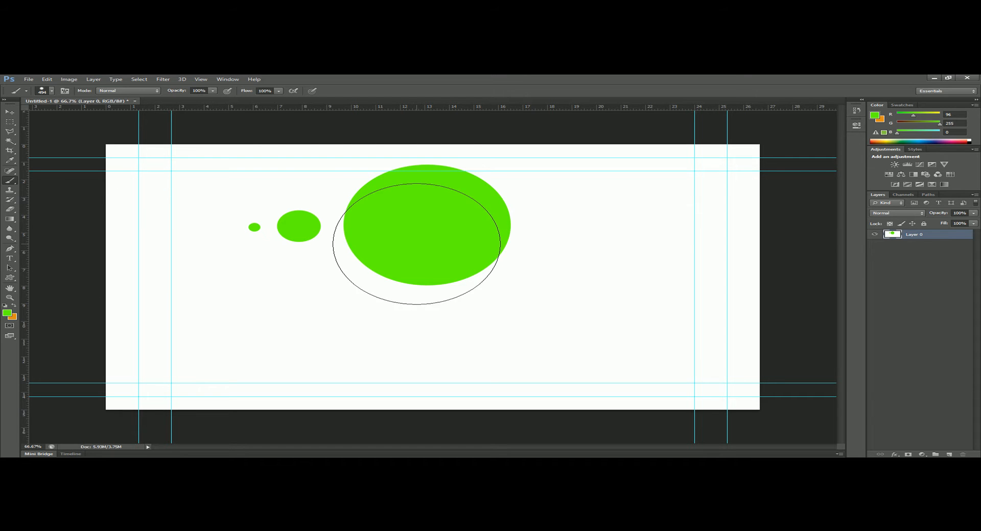
Lower the brush opacity to 32% and paint a large translucent dot on the right half of the canvas
left_click(52, 91)
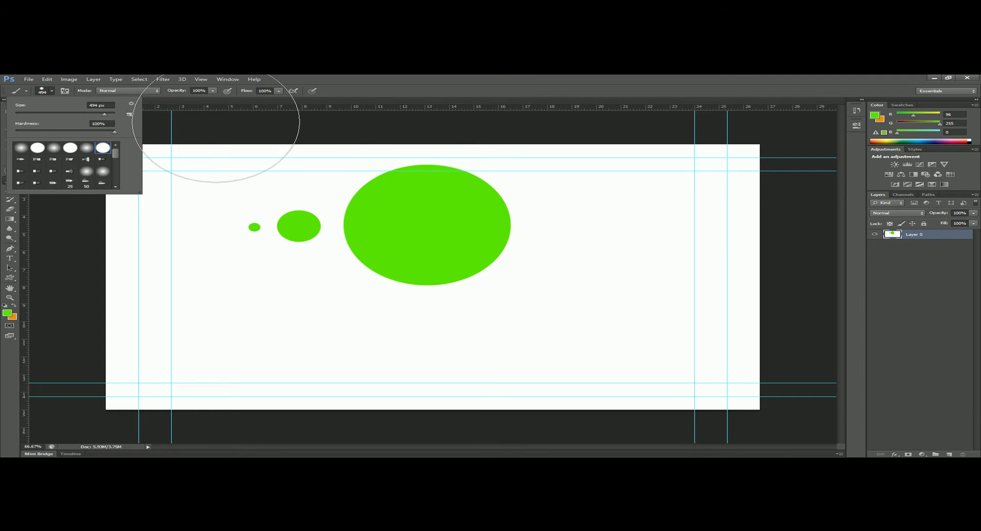
left_click(144, 94)
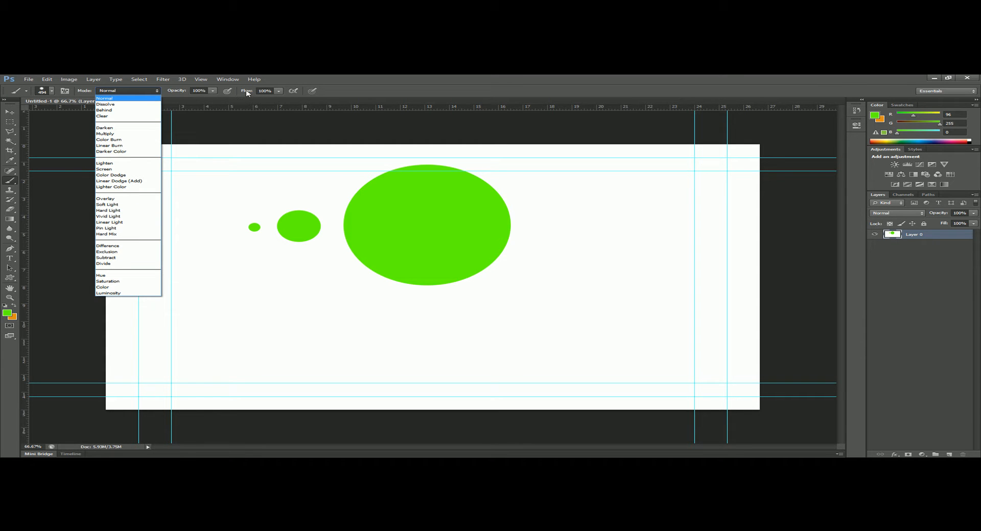
left_click(181, 91)
left_click_drag(180, 93, 138, 97)
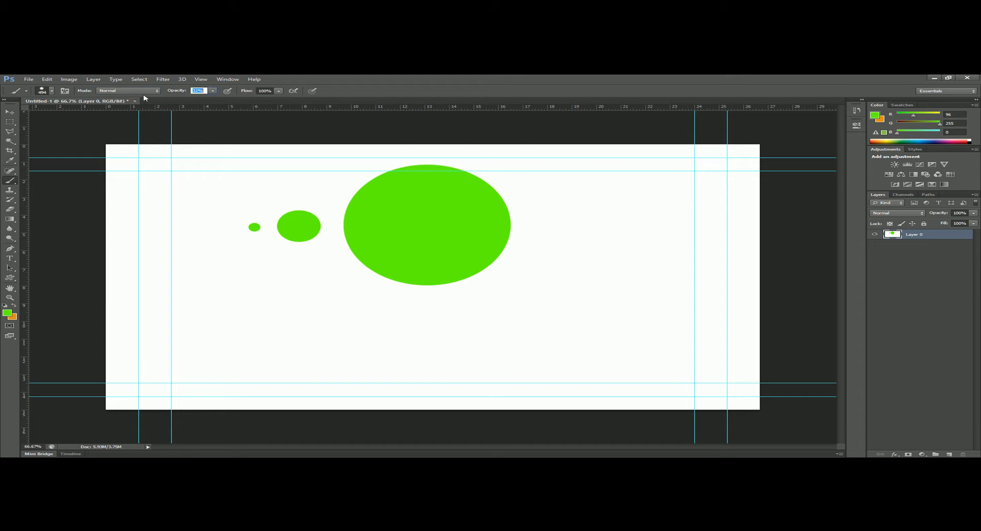
left_click(628, 237)
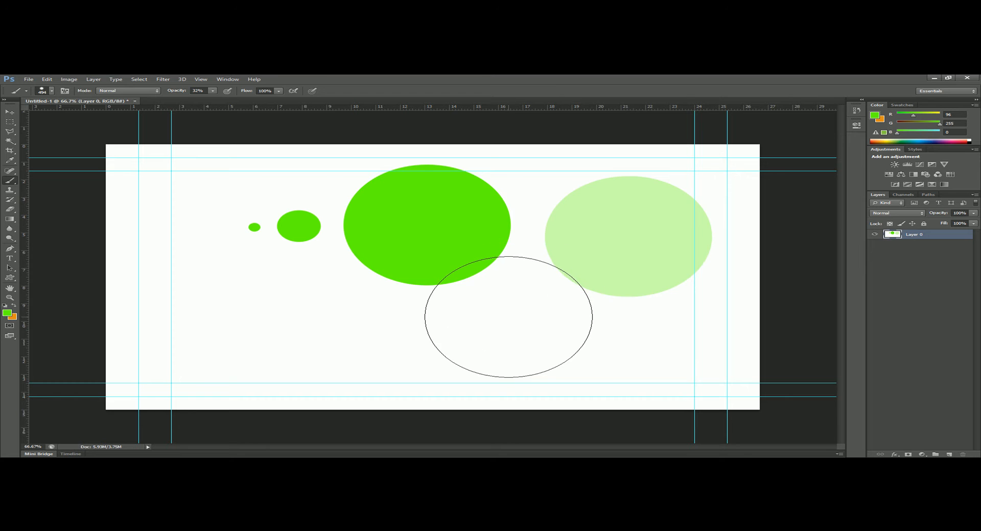
Shrink the brush to 200 px, lower its opacity to 7% and paint a faint dot below the large circles
key("bracketleft")
key("bracketleft")
key("bracketleft")
key("bracketleft")
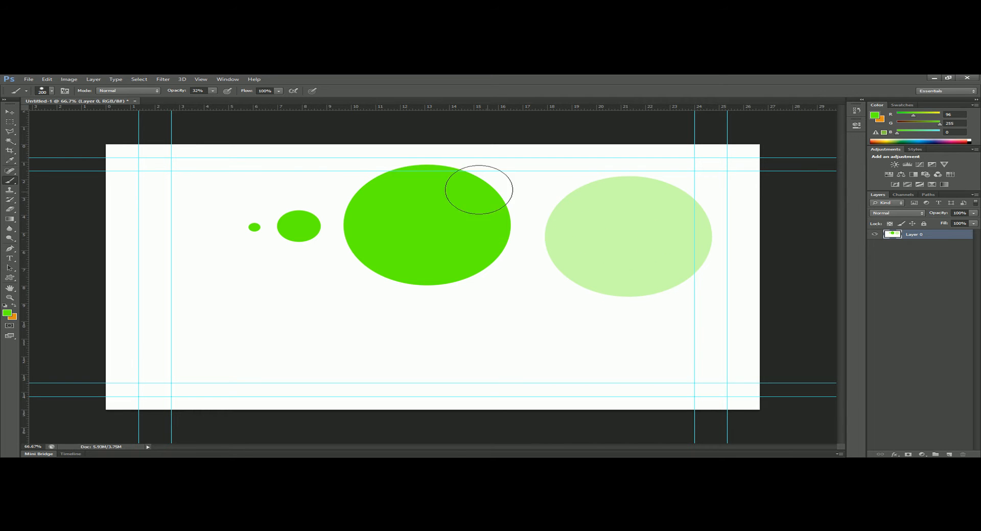
left_click_drag(182, 92, 170, 96)
left_click(510, 329)
Try lowering the layer's opacity to 84%, and restore it to 100%
mouse_move(919, 215)
left_mouse_down()
mouse_move(954, 212)
mouse_move(938, 215)
left_mouse_up()
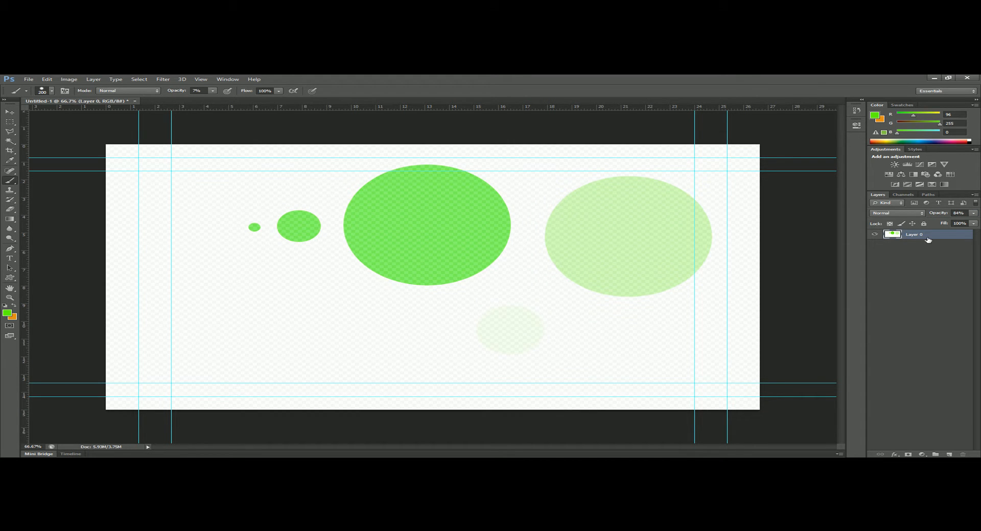
left_click_drag(936, 213, 972, 216)
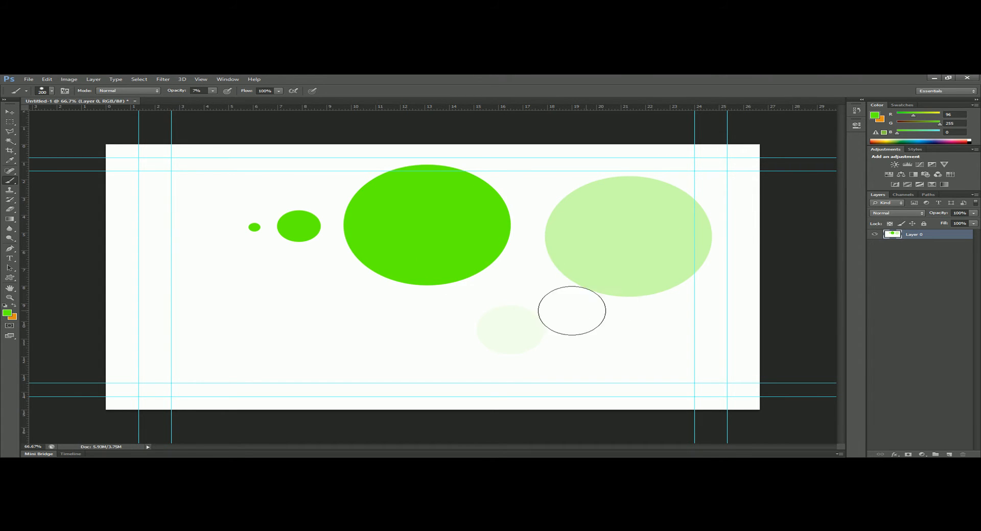
Set brush opacity to 100% and flow to 74%, and paint a dot and diagonal strokes in the lower left half of the canvas
key("0")
left_click_drag(246, 95, 241, 96)
key("Return")
left_click_drag(249, 94, 237, 96)
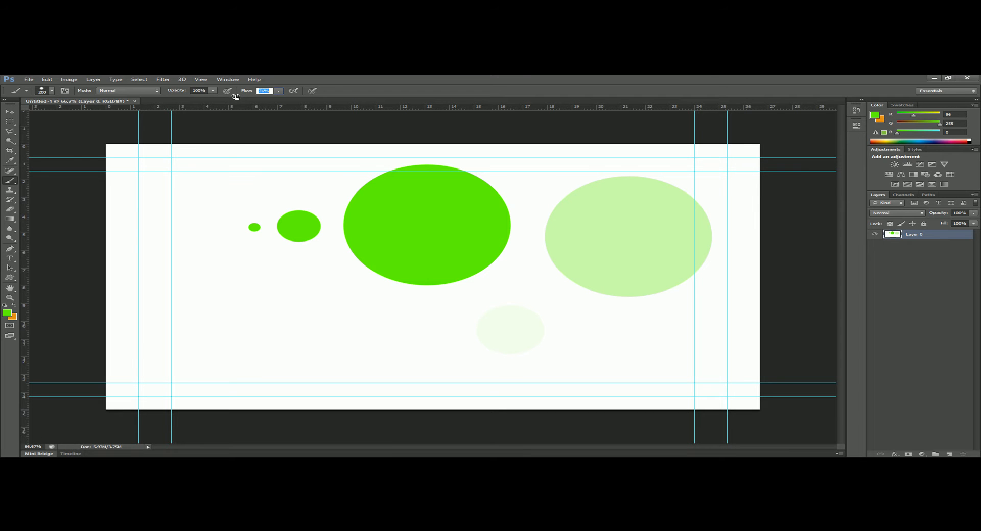
left_click(415, 320)
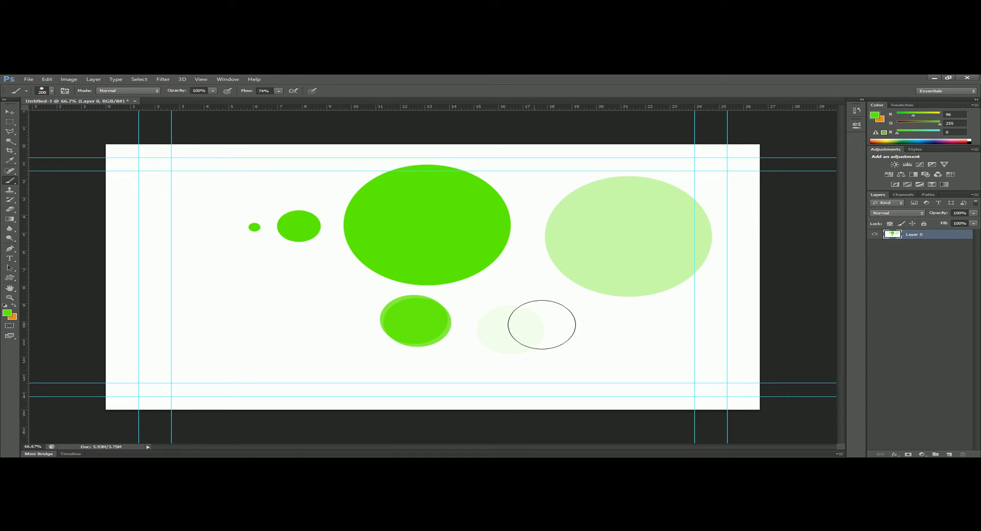
left_click_drag(245, 306, 360, 356)
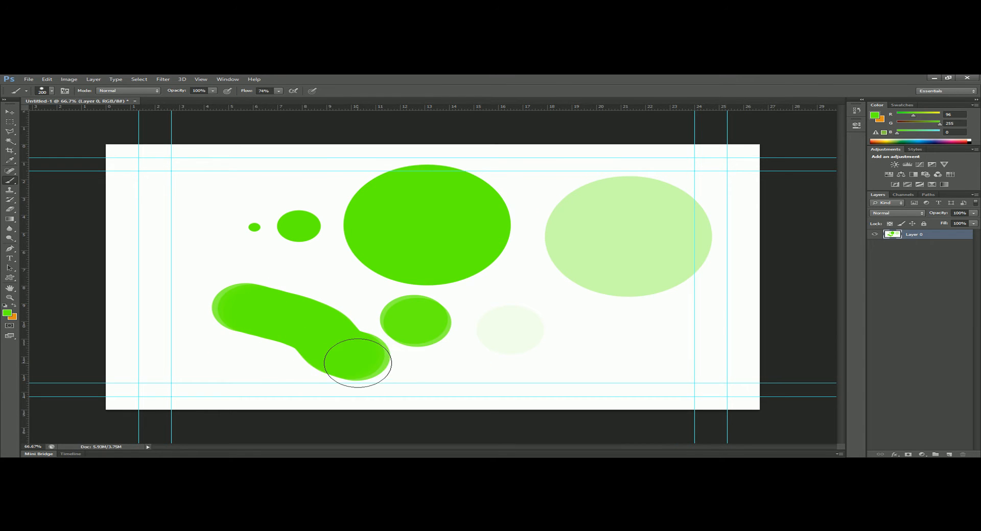
mouse_move(204, 269)
left_mouse_down()
mouse_move(347, 356)
mouse_move(244, 292)
mouse_move(236, 289)
mouse_move(337, 351)
mouse_move(229, 296)
mouse_move(323, 336)
left_mouse_up()
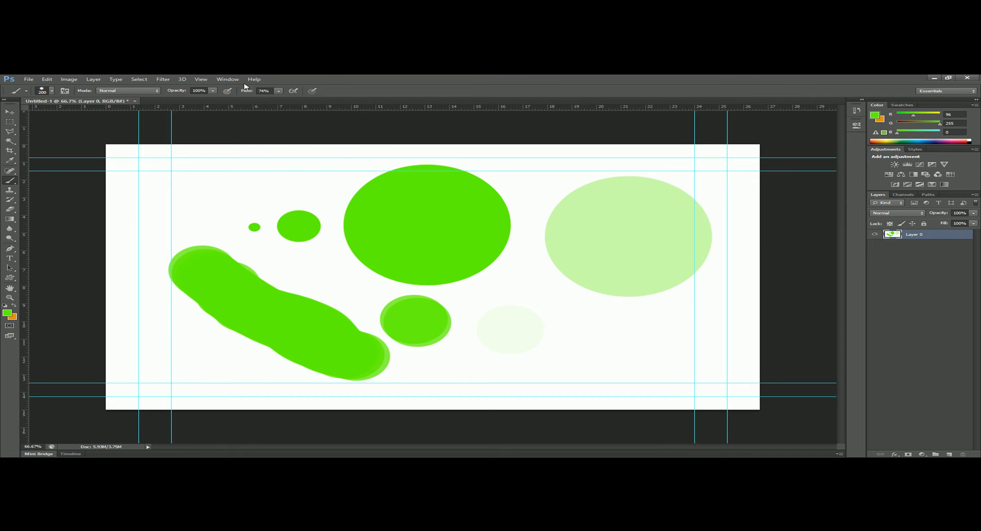
Lower the brush flow to 27% and paint overlapping green strokes and a dab across the right half of the canvas
left_click_drag(244, 89, 223, 96)
left_click_drag(512, 309, 622, 364)
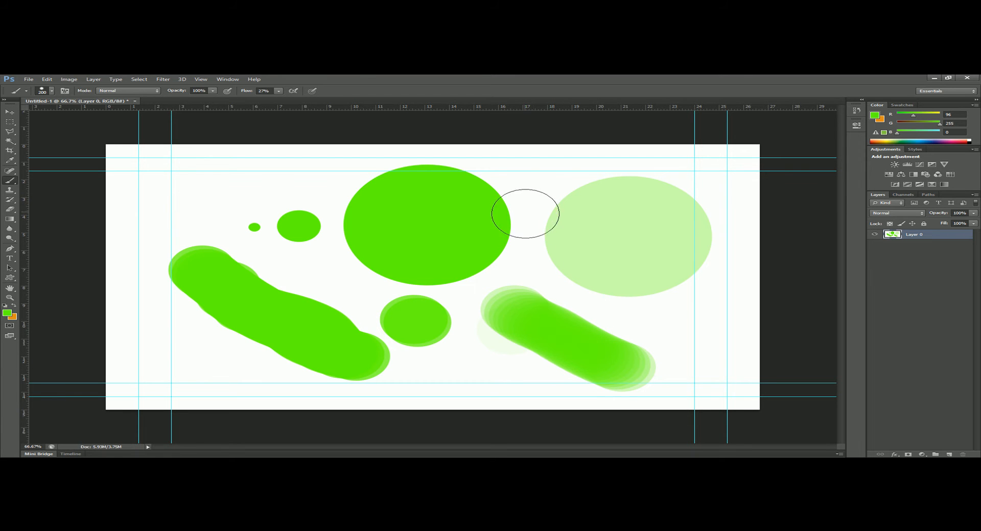
left_click(541, 170)
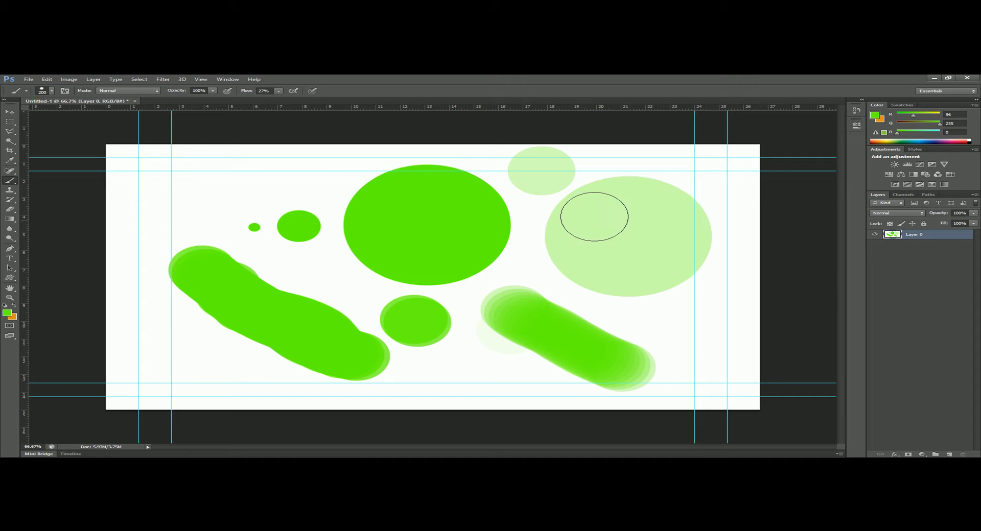
left_click_drag(577, 192, 680, 261)
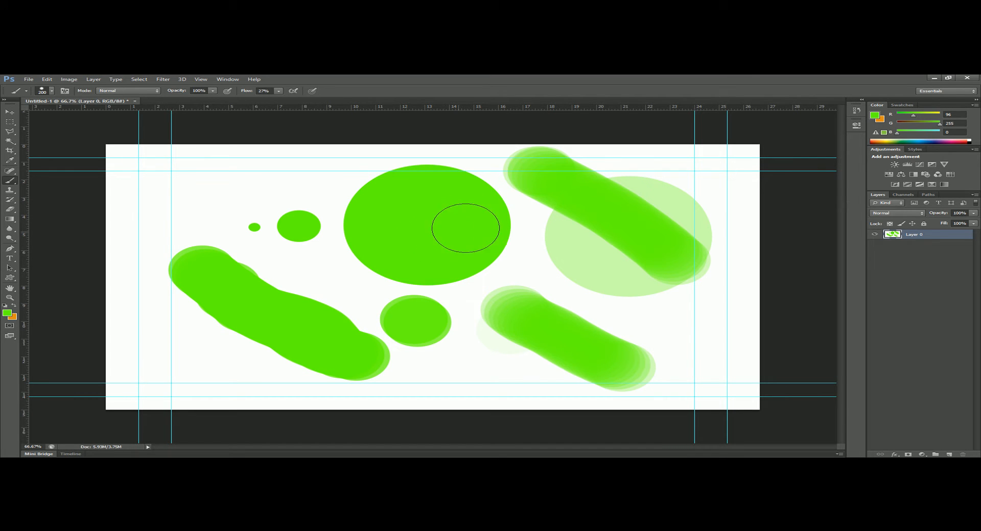
left_click_drag(689, 323, 529, 252)
left_click_drag(647, 302, 728, 324)
mouse_move(583, 271)
left_mouse_down()
mouse_move(527, 242)
mouse_move(555, 213)
mouse_move(625, 263)
mouse_move(637, 295)
mouse_move(578, 281)
mouse_move(585, 230)
mouse_move(558, 228)
mouse_move(630, 225)
mouse_move(538, 258)
mouse_move(591, 242)
mouse_move(681, 256)
left_mouse_up()
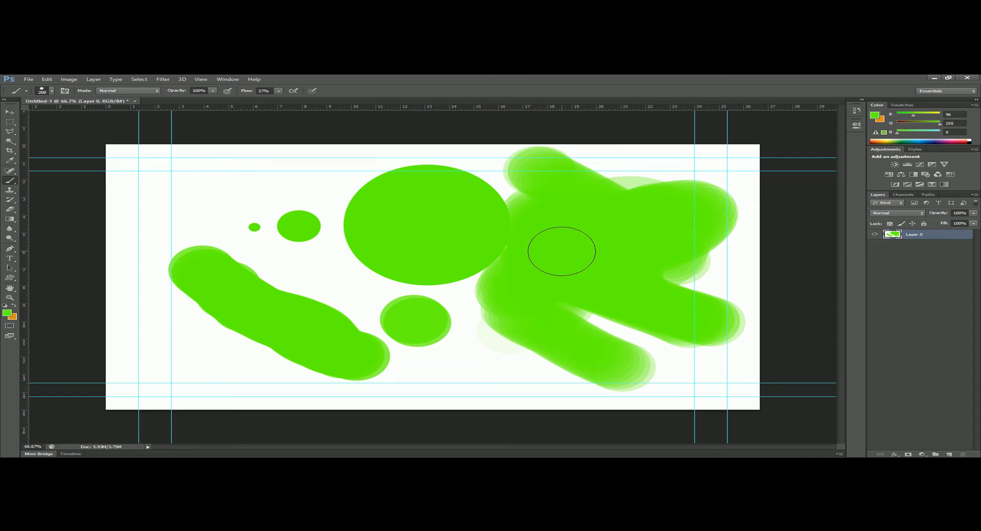
Lower the brush flow to 8% and paint built-up strokes at the upper left and across the middle of the canvas
mouse_move(221, 190)
left_mouse_down()
mouse_move(295, 203)
mouse_move(221, 193)
mouse_move(292, 202)
mouse_move(230, 193)
left_mouse_up()
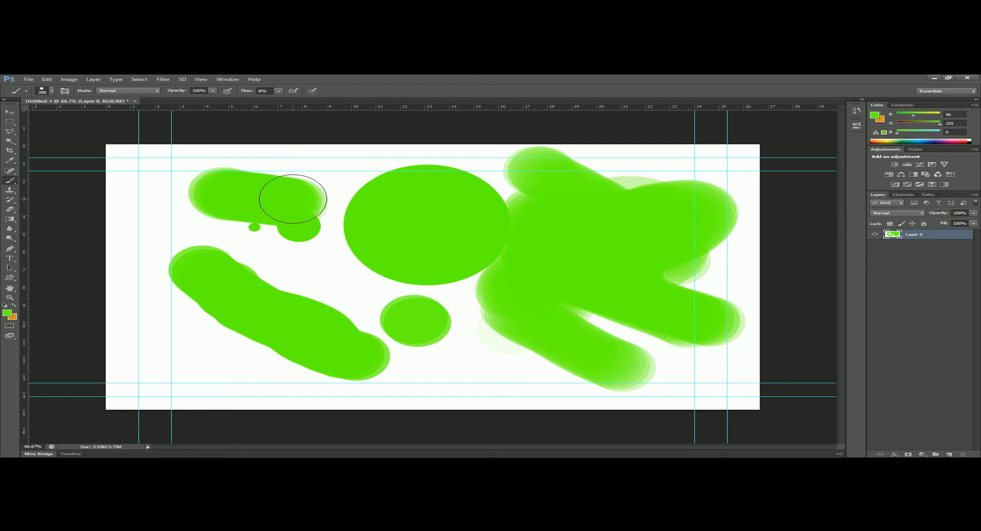
left_click(342, 280)
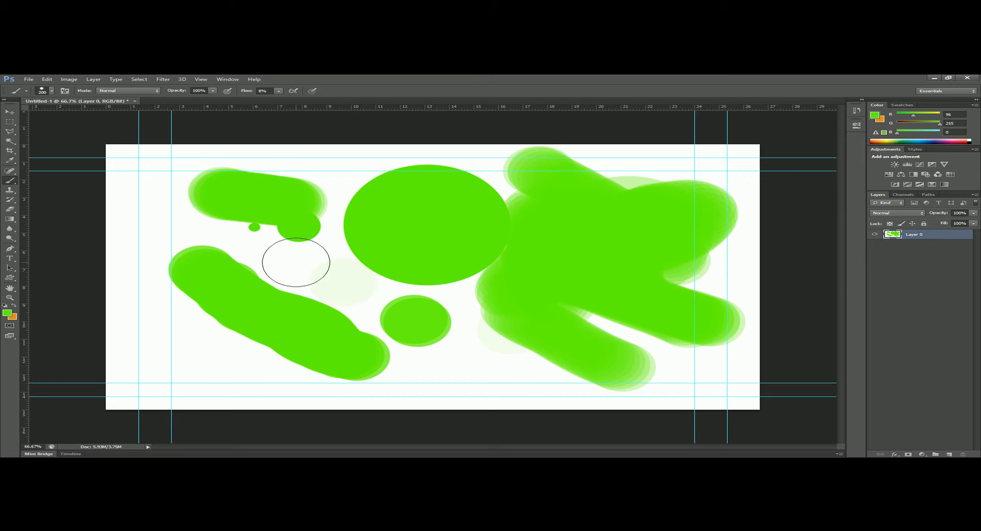
mouse_move(278, 256)
left_mouse_down()
mouse_move(331, 278)
mouse_move(256, 244)
mouse_move(375, 287)
mouse_move(289, 246)
mouse_move(314, 263)
mouse_move(353, 265)
mouse_move(290, 257)
mouse_move(391, 316)
mouse_move(363, 301)
mouse_move(405, 291)
mouse_move(305, 270)
mouse_move(473, 311)
mouse_move(362, 278)
mouse_move(284, 287)
mouse_move(359, 306)
mouse_move(280, 269)
mouse_move(423, 298)
left_mouse_up()
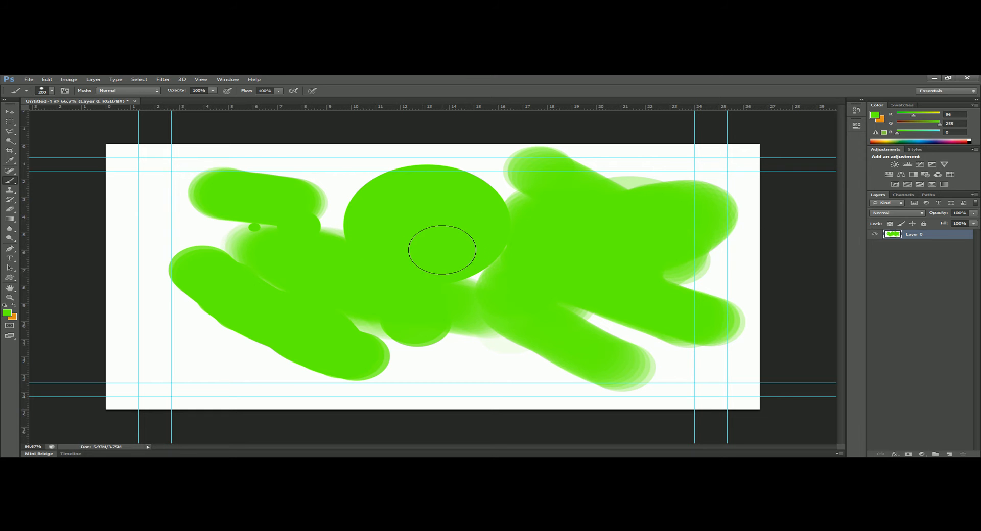
Keep the brush mode at Normal with 100% flow and paint a solid stroke from the central circle into the right-hand strokes
left_click(122, 92)
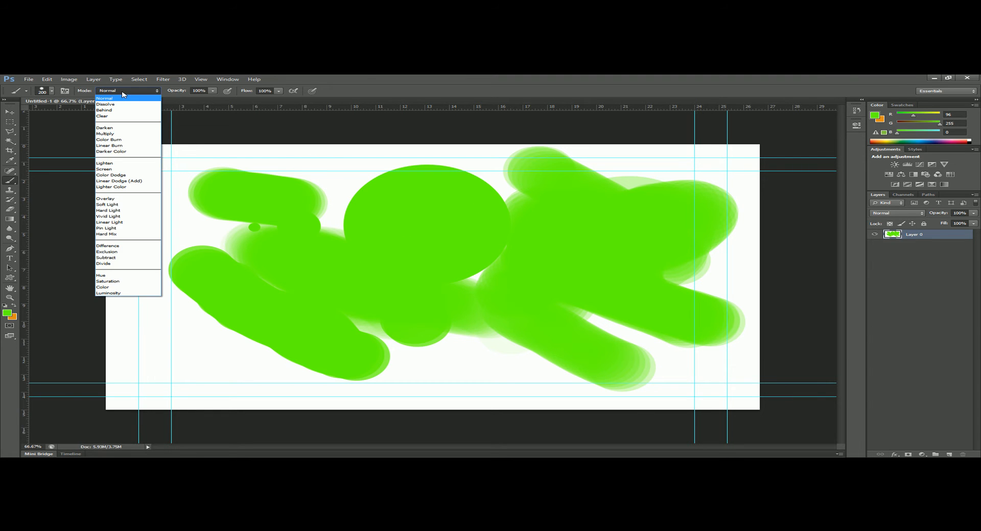
left_click(123, 99)
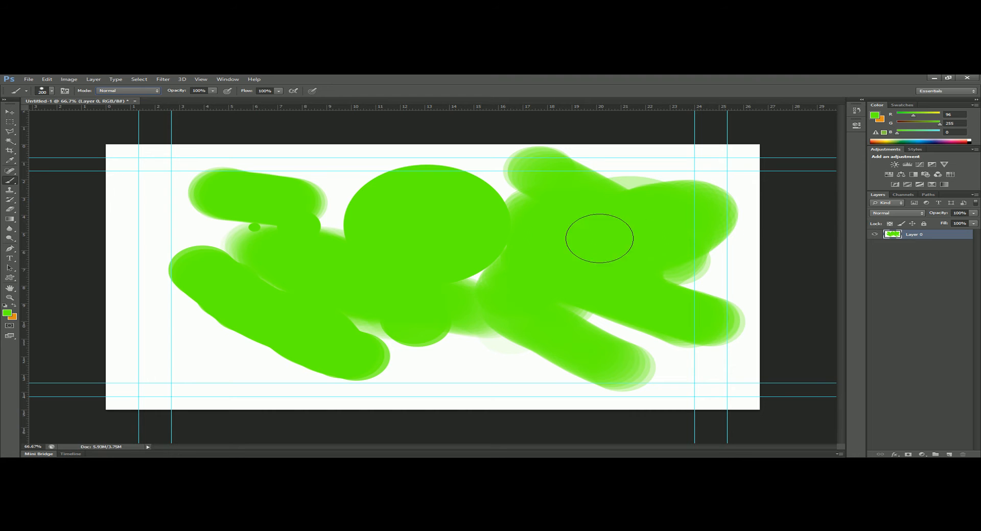
mouse_move(476, 251)
left_mouse_down()
mouse_move(596, 268)
mouse_move(415, 254)
mouse_move(627, 244)
mouse_move(494, 242)
mouse_move(298, 307)
mouse_move(465, 270)
mouse_move(607, 263)
left_mouse_up()
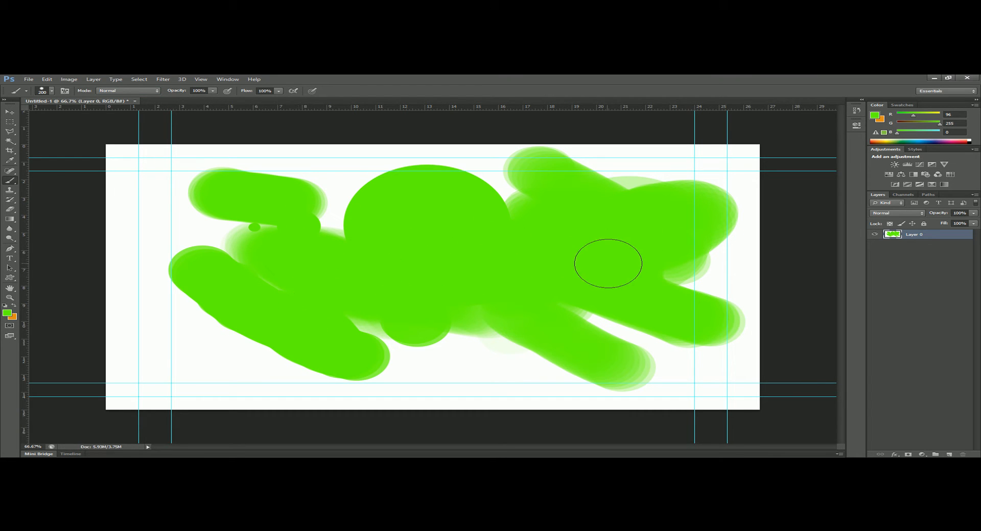
Check the green foreground colour without changing it, and paint over the gaps in the lower centre of the canvas
left_click(7, 312)
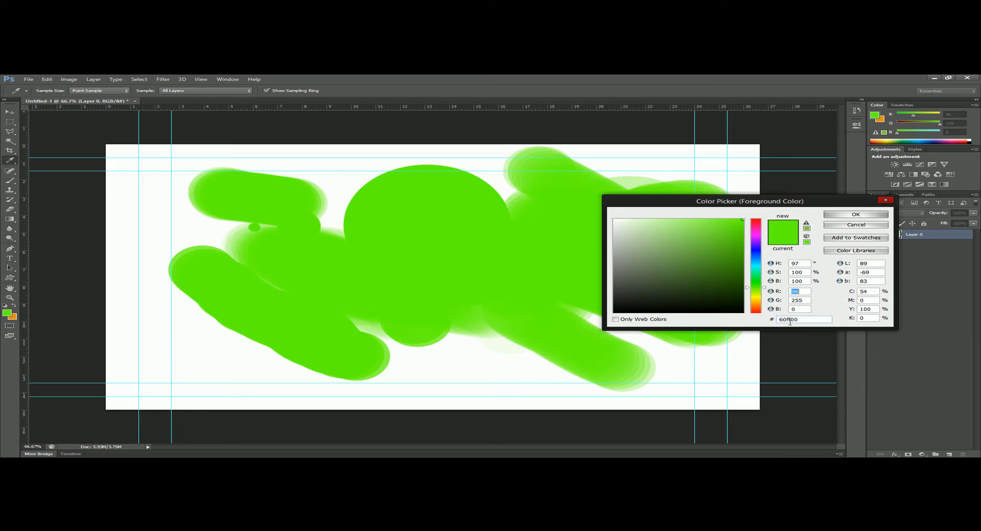
left_click(832, 220)
key("b")
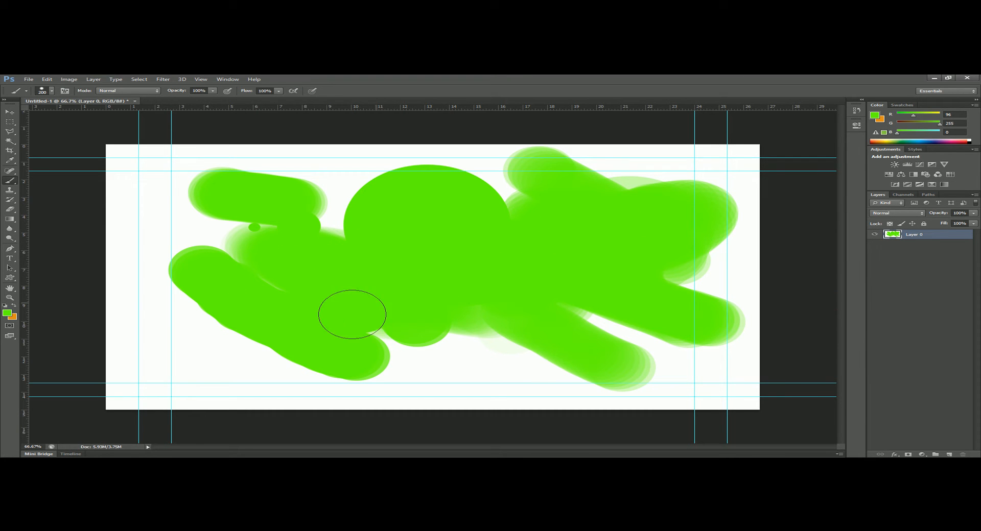
mouse_move(333, 323)
left_mouse_down()
mouse_move(445, 306)
mouse_move(357, 327)
left_mouse_up()
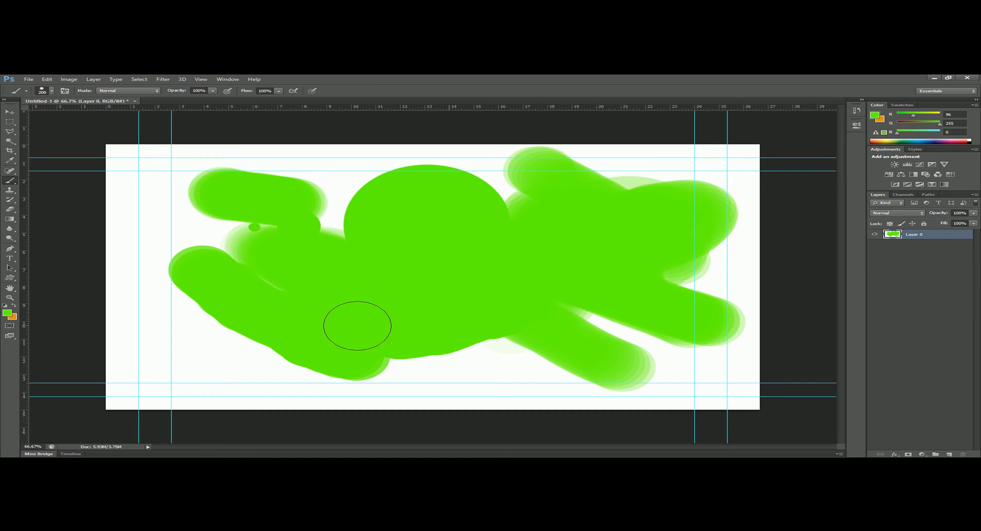
Set the brush blending mode to Multiply and paint overlapping strokes over the existing green across the middle of the canvas
left_click(152, 91)
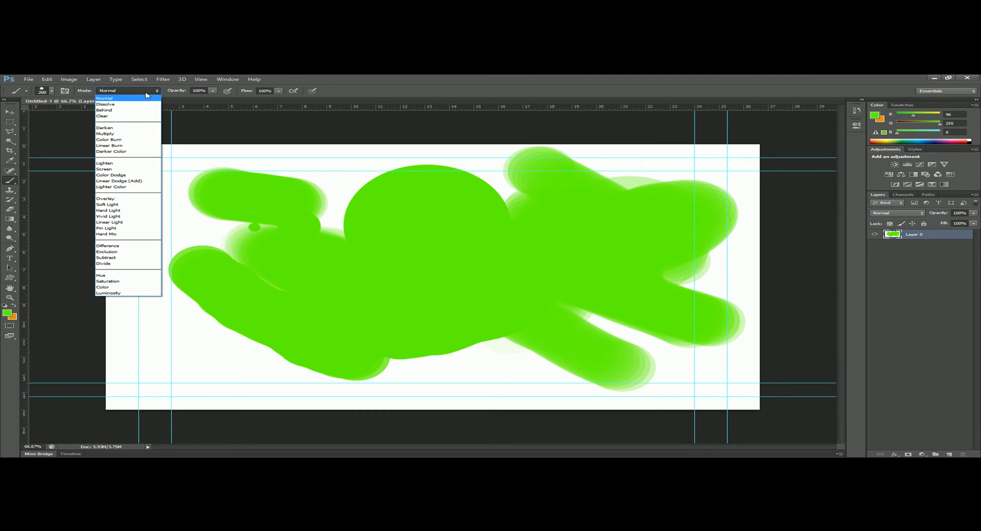
left_click(120, 134)
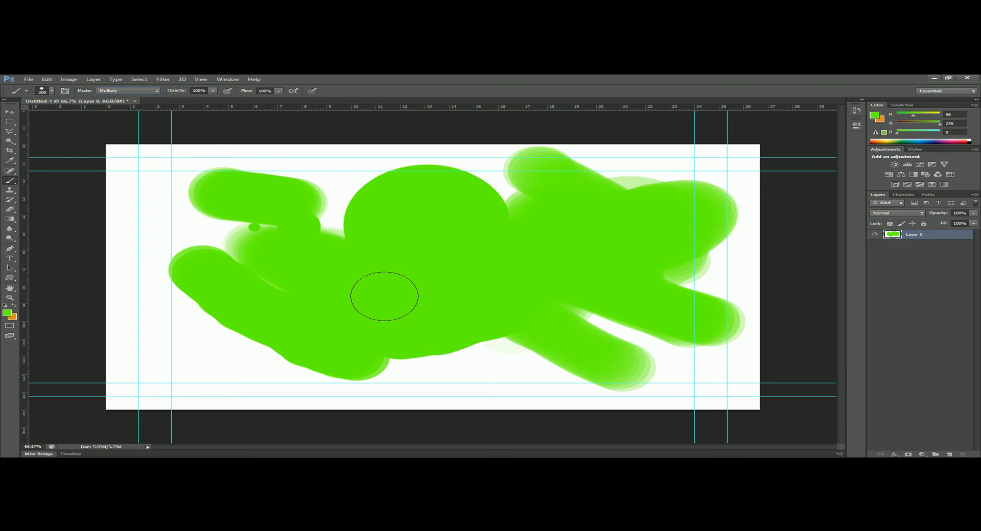
left_click_drag(281, 311, 539, 270)
mouse_move(452, 286)
left_mouse_down()
mouse_move(470, 272)
mouse_move(415, 269)
mouse_move(590, 236)
mouse_move(442, 241)
mouse_move(390, 254)
mouse_move(556, 219)
mouse_move(576, 235)
mouse_move(376, 264)
mouse_move(485, 225)
mouse_move(526, 223)
mouse_move(319, 271)
mouse_move(444, 230)
mouse_move(551, 224)
mouse_move(339, 271)
mouse_move(416, 281)
mouse_move(383, 306)
mouse_move(437, 326)
mouse_move(436, 249)
mouse_move(477, 339)
mouse_move(565, 265)
mouse_move(582, 301)
mouse_move(476, 301)
left_mouse_up()
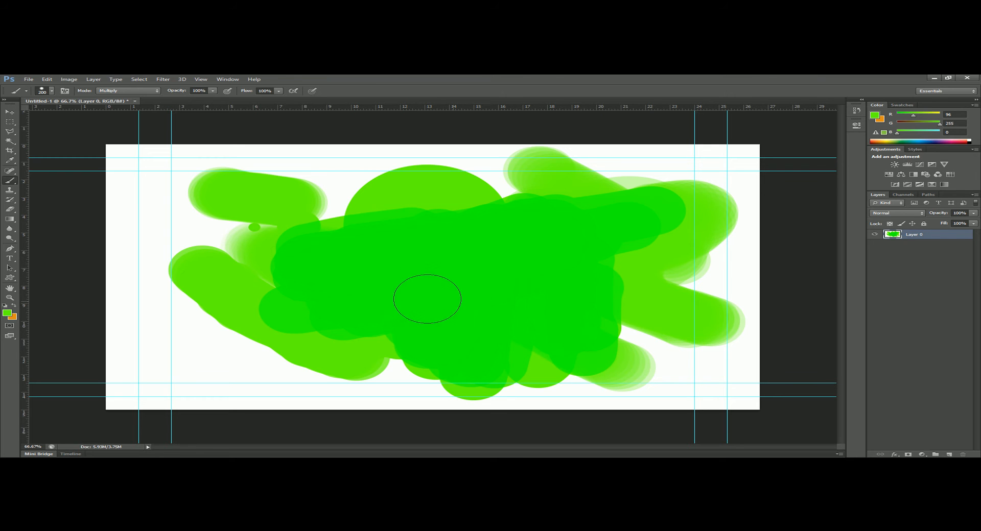
Add a new layer above Layer 0 and hide Layer 0 to get an empty transparent canvas
left_click(141, 91)
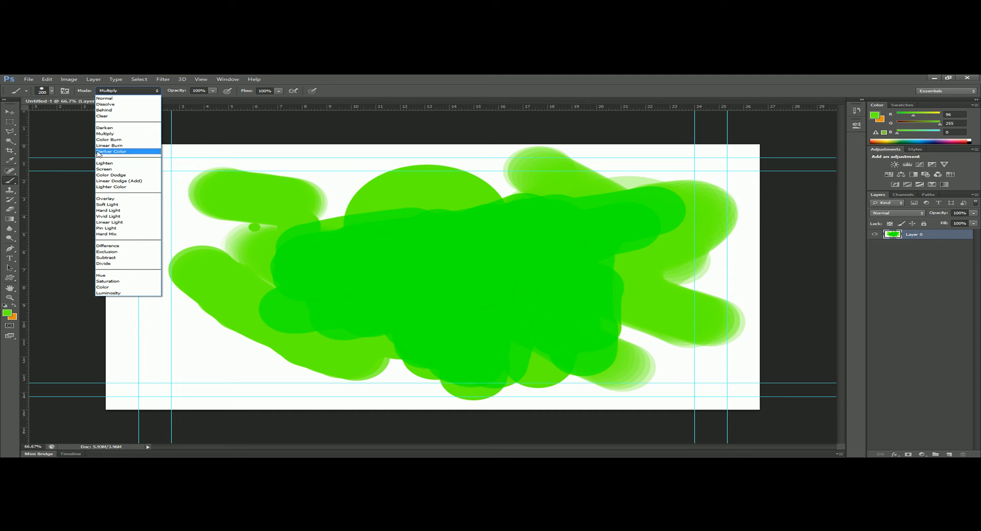
left_click(51, 91)
left_click(52, 91)
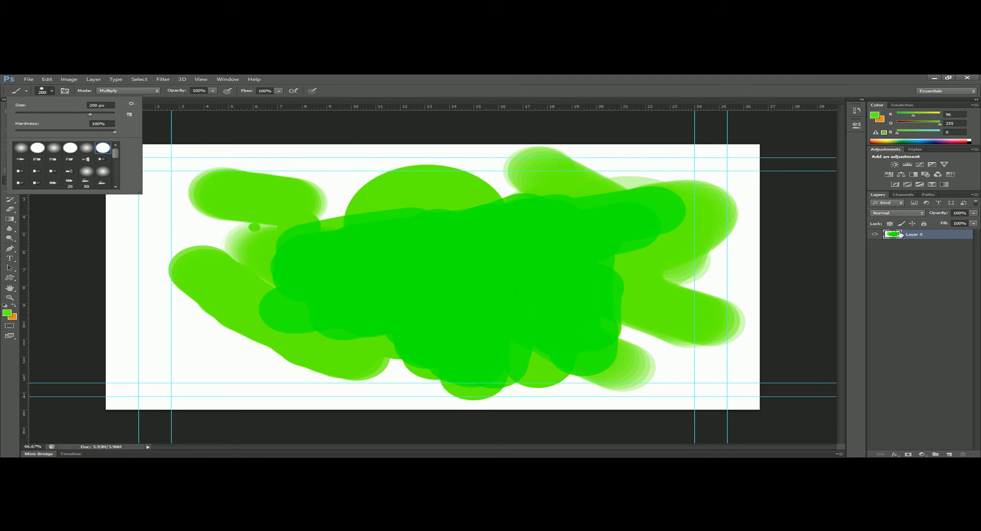
left_click(915, 236)
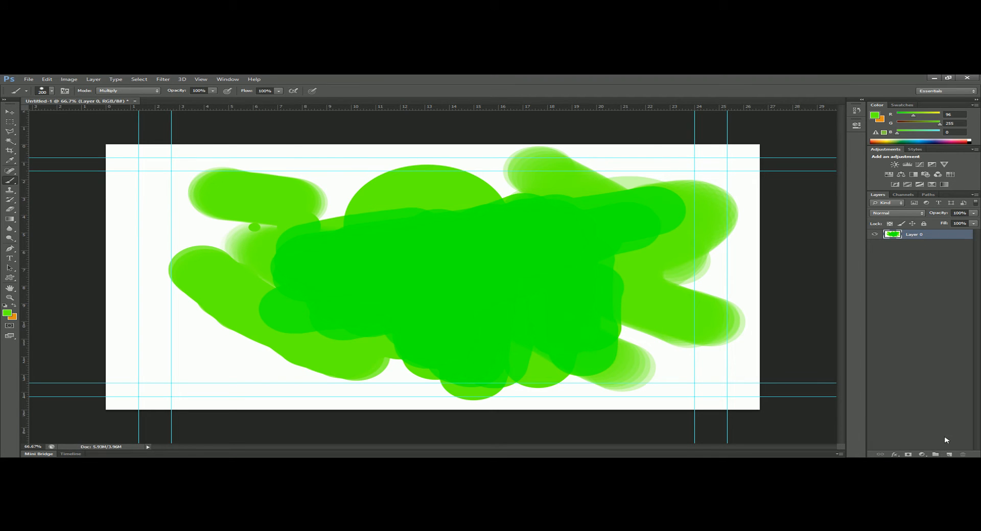
left_click(948, 454)
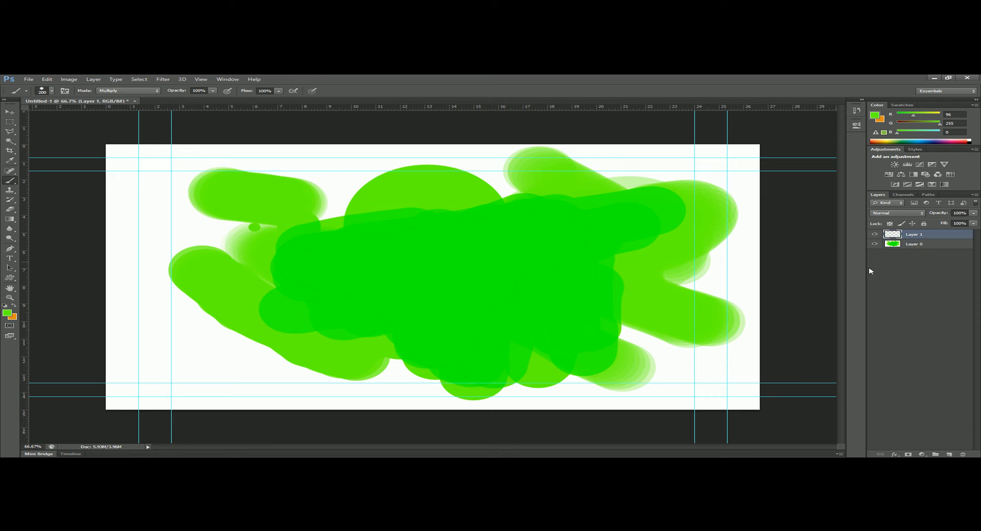
left_click(873, 244)
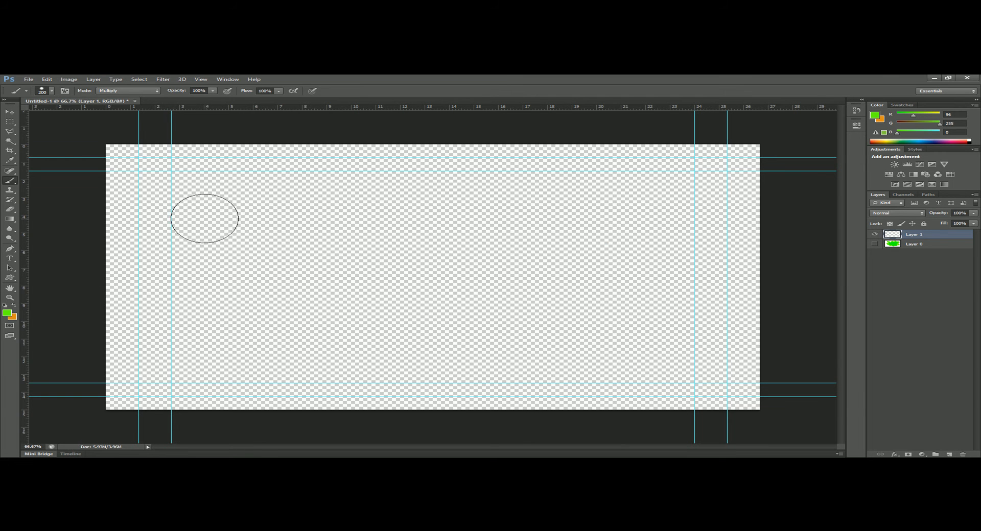
Choose the soft round brush preset and paint a horizontal green stroke in the upper left of the canvas
left_click(52, 91)
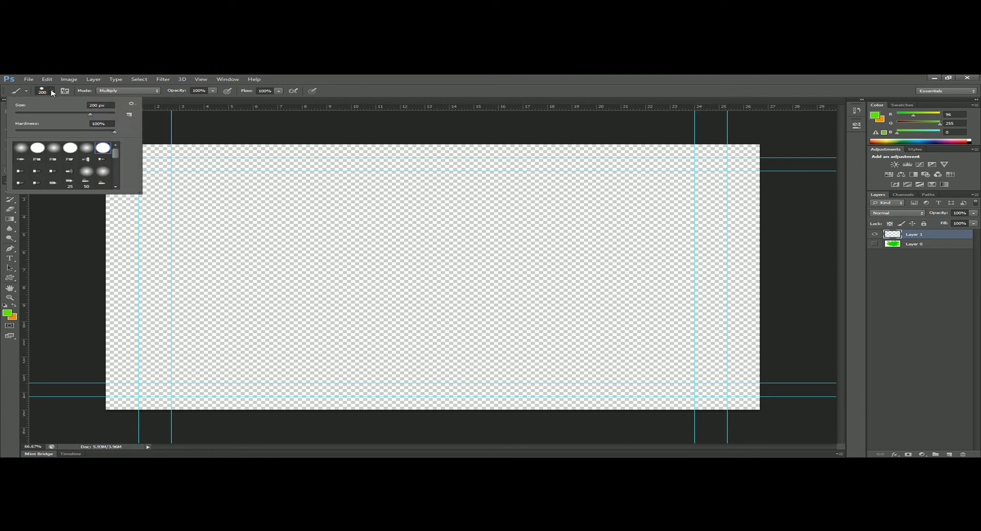
double_click(23, 149)
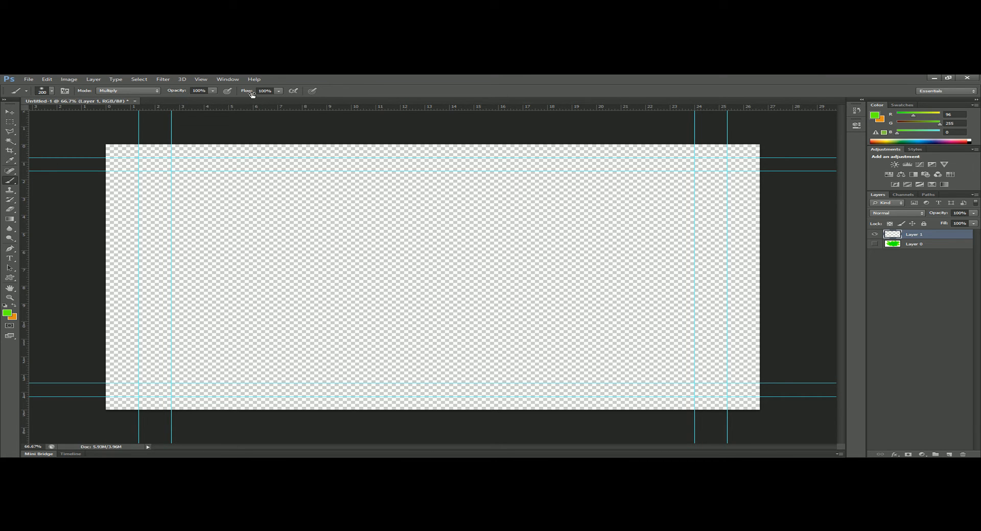
left_click_drag(240, 223, 446, 223)
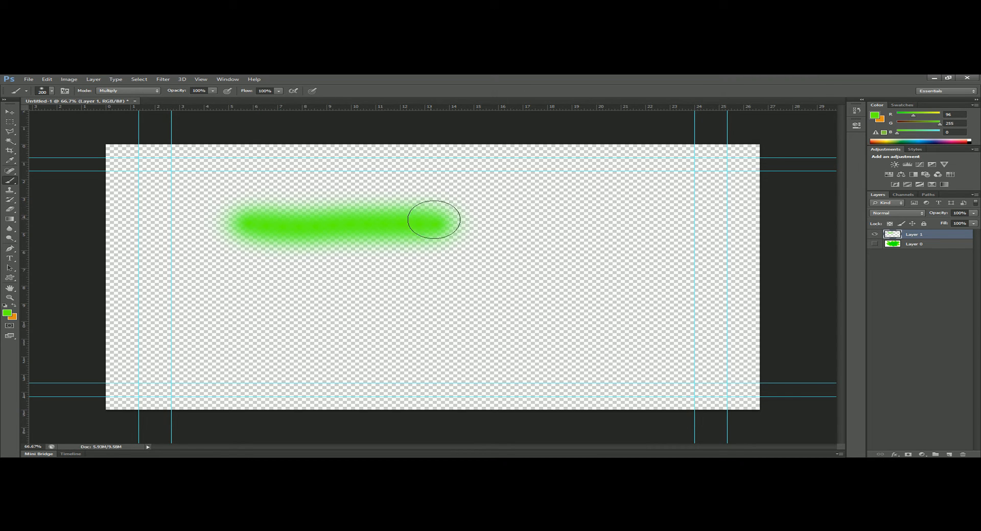
Set the brush hardness to 50% and paint a second horizontal stroke below the soft one
left_click(53, 91)
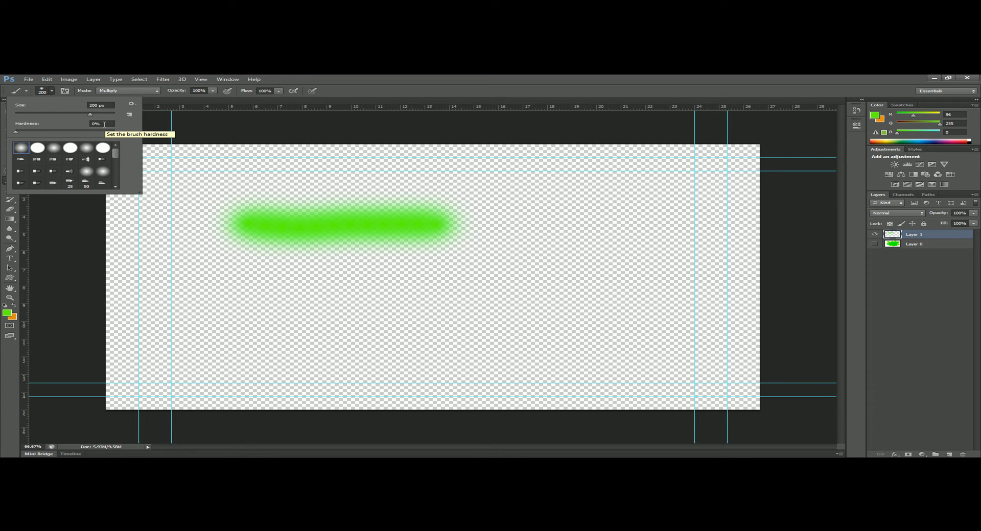
left_click_drag(18, 133, 54, 133)
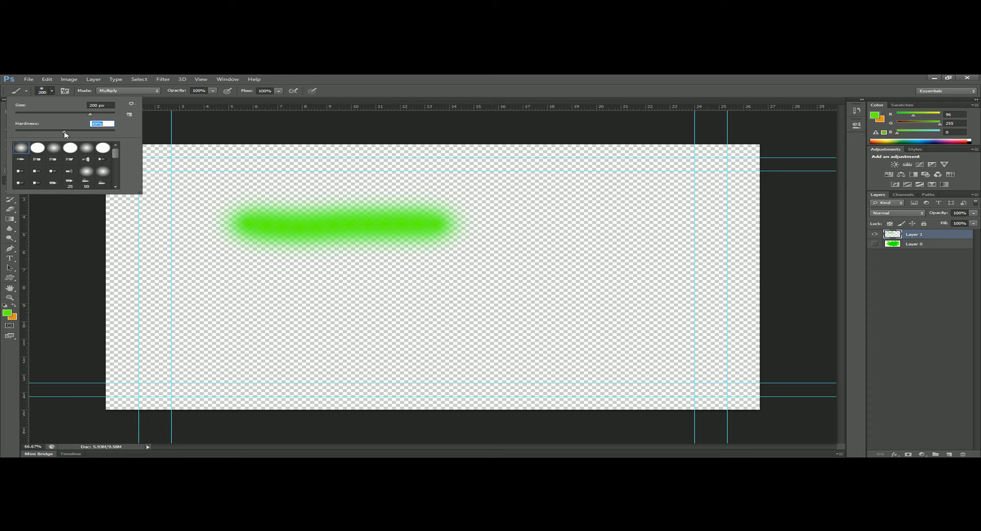
left_click_drag(324, 288, 483, 287)
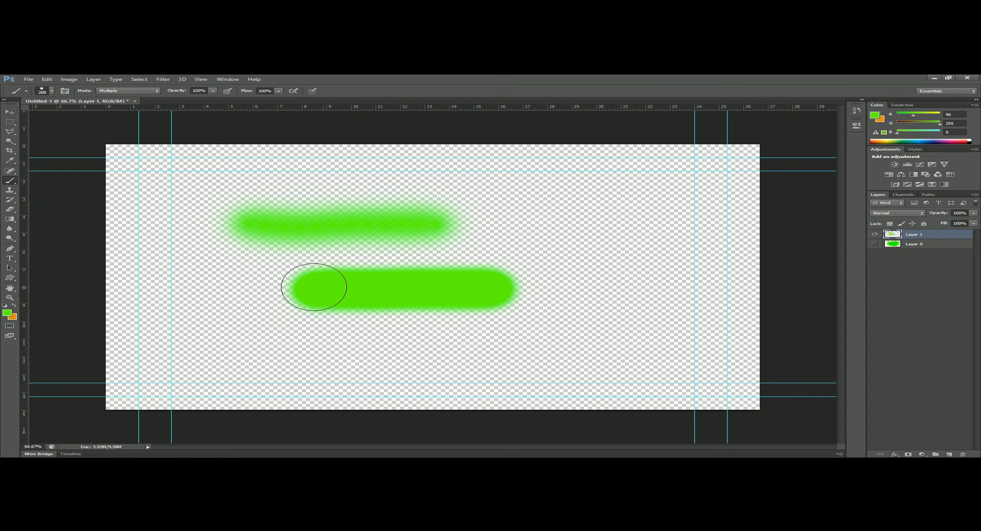
Set the brush hardness to 100% and paint a hard-edged horizontal stroke at the upper right of the canvas
left_click(52, 92)
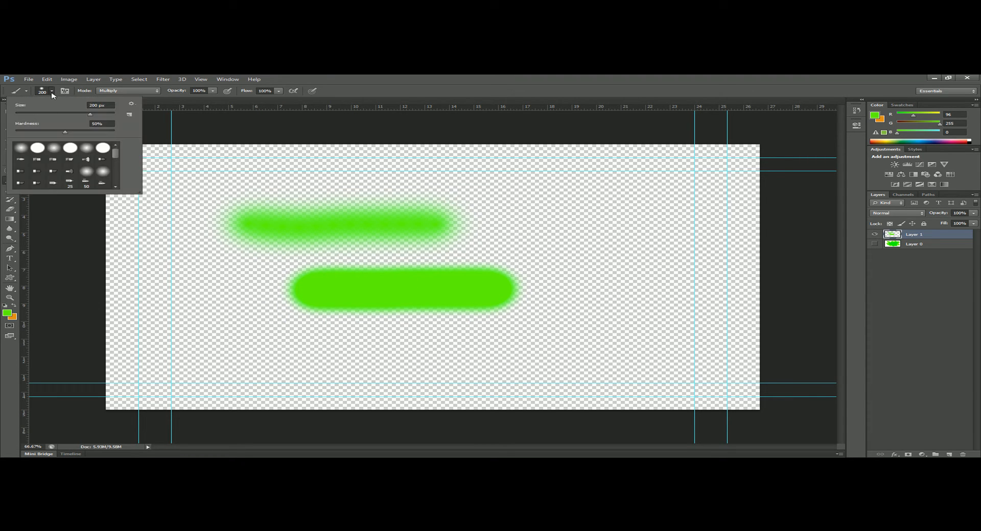
key("Return")
left_click_drag(478, 190, 682, 189)
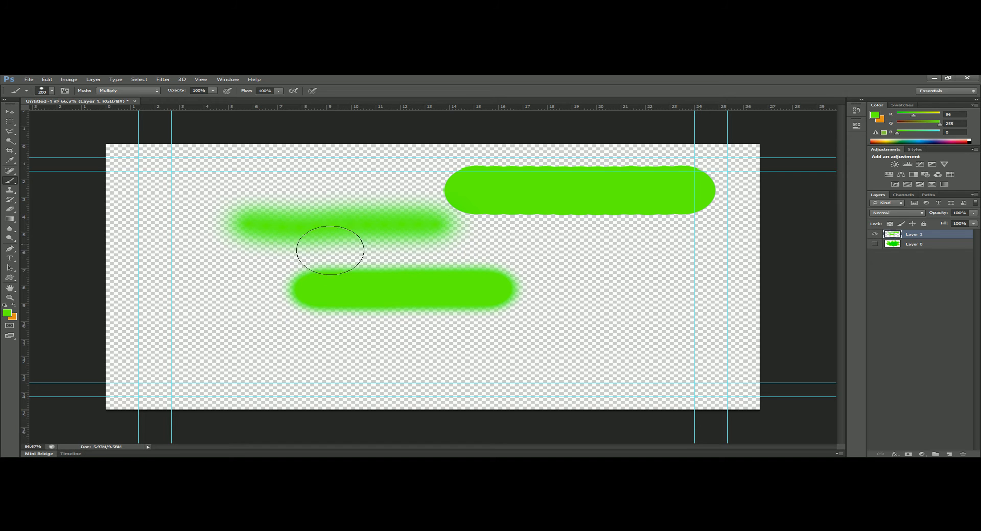
Choose the pointed round bristle brush preset and paint a short horizontal stroke at the lower left of the canvas
left_click(50, 91)
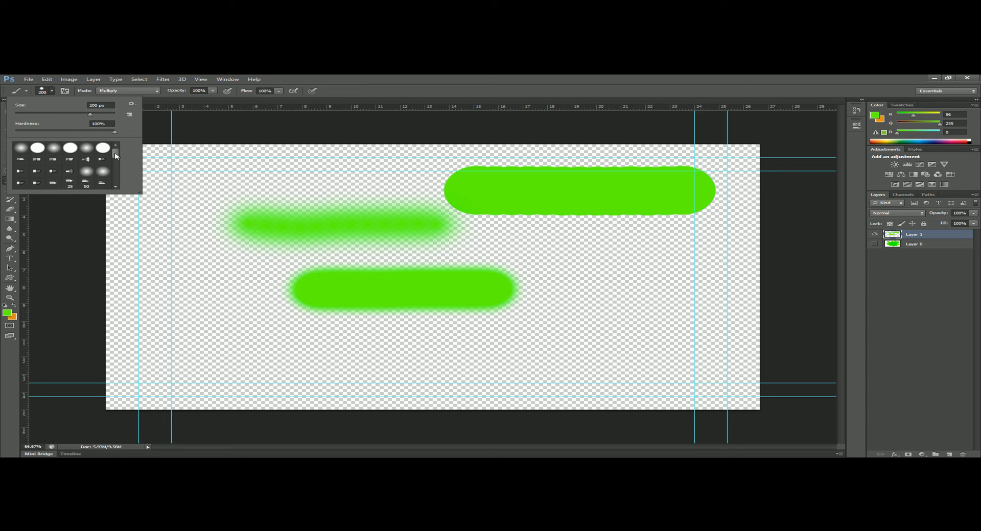
left_click_drag(117, 156, 116, 157)
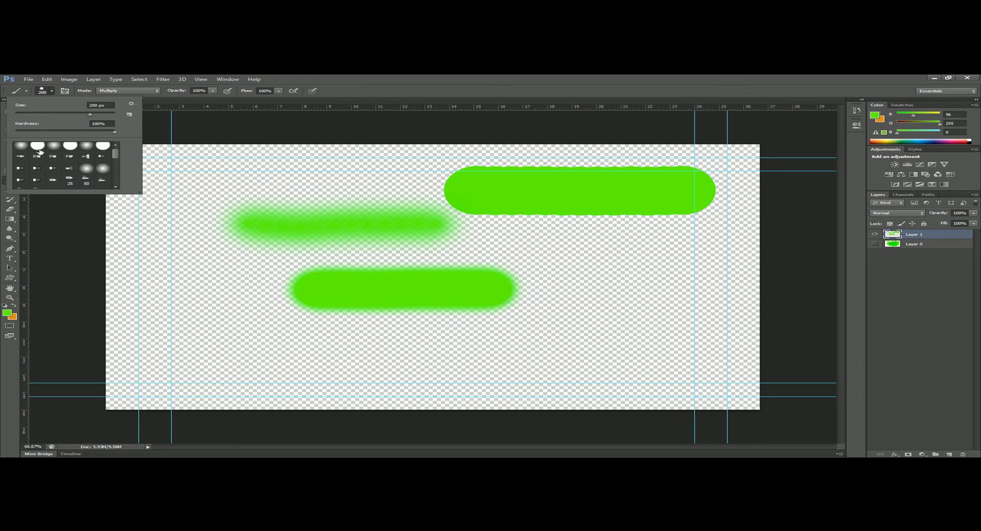
left_click(21, 157)
left_click(363, 85)
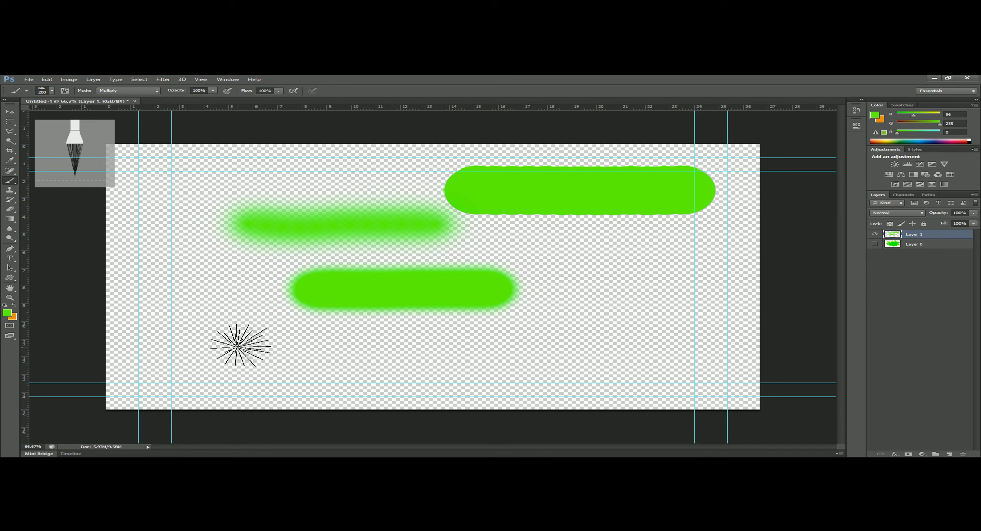
left_click_drag(215, 346, 357, 345)
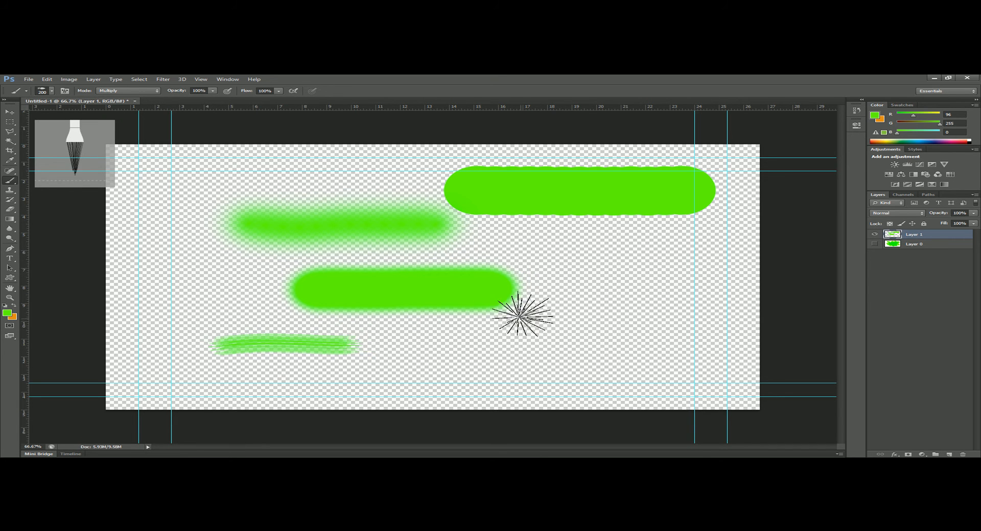
Inspect the bristle stroke up close, and paint a short stroke beside it and a curved stroke rising to the right
key("ctrl+plus")
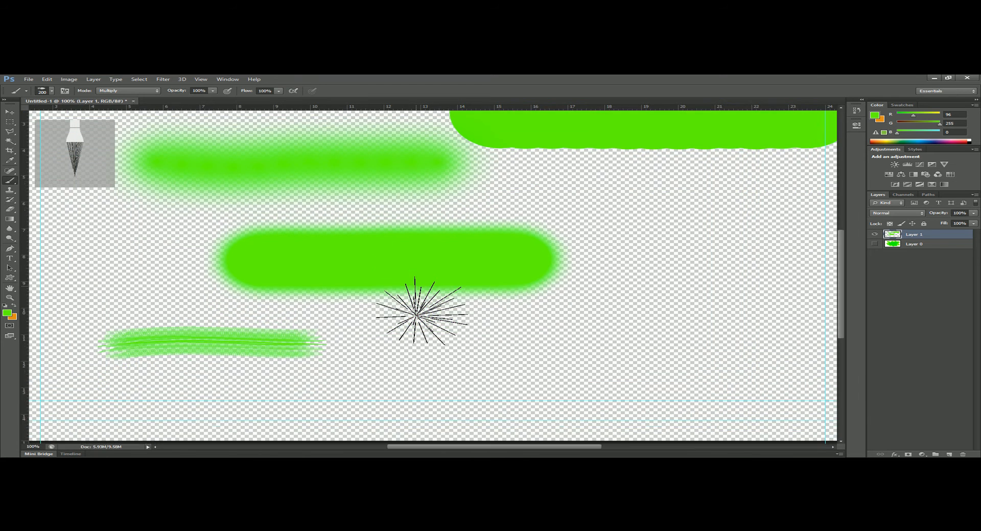
scroll(416, 311, "down", 1)
left_click_drag(532, 448, 467, 439)
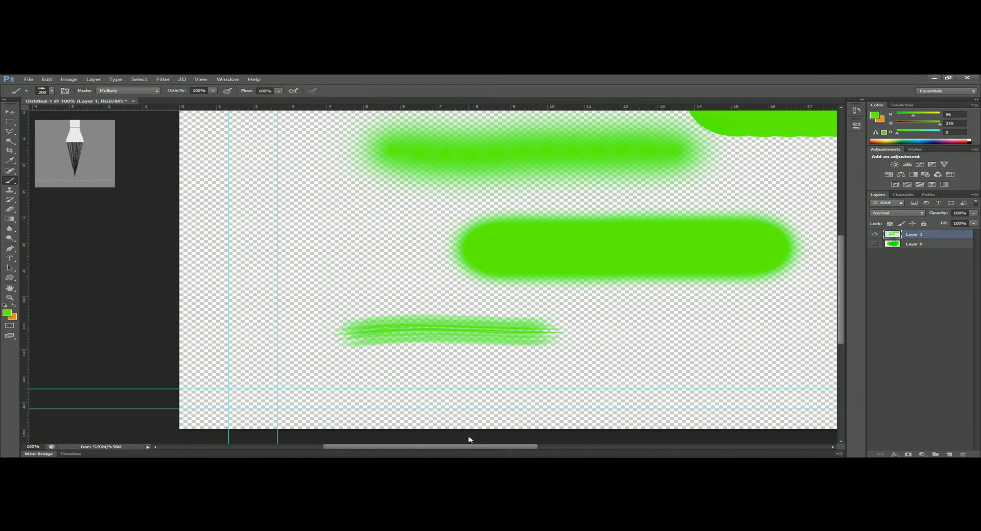
key("ctrl+plus")
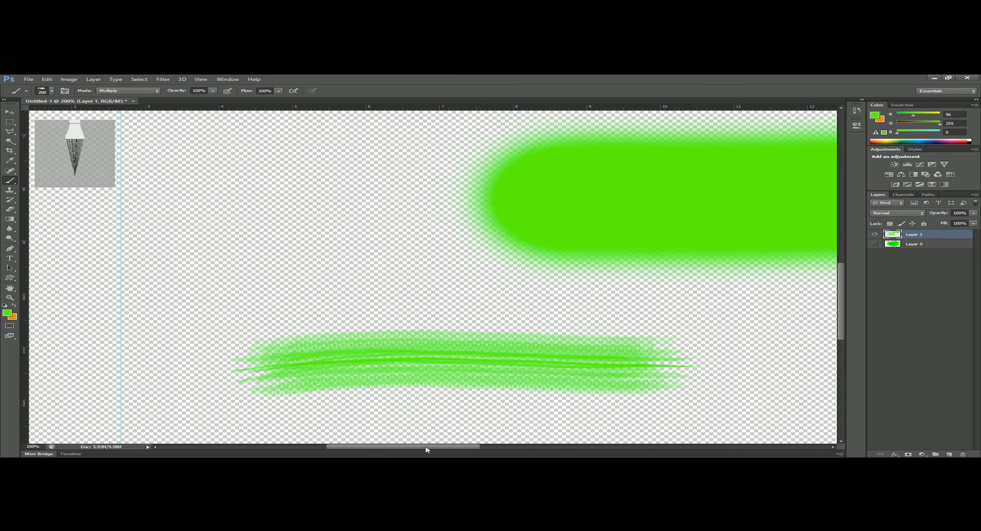
left_click_drag(428, 447, 484, 447)
mouse_move(480, 353)
left_mouse_down()
mouse_move(671, 360)
mouse_move(722, 268)
mouse_move(724, 195)
left_mouse_up()
key("ctrl+minus")
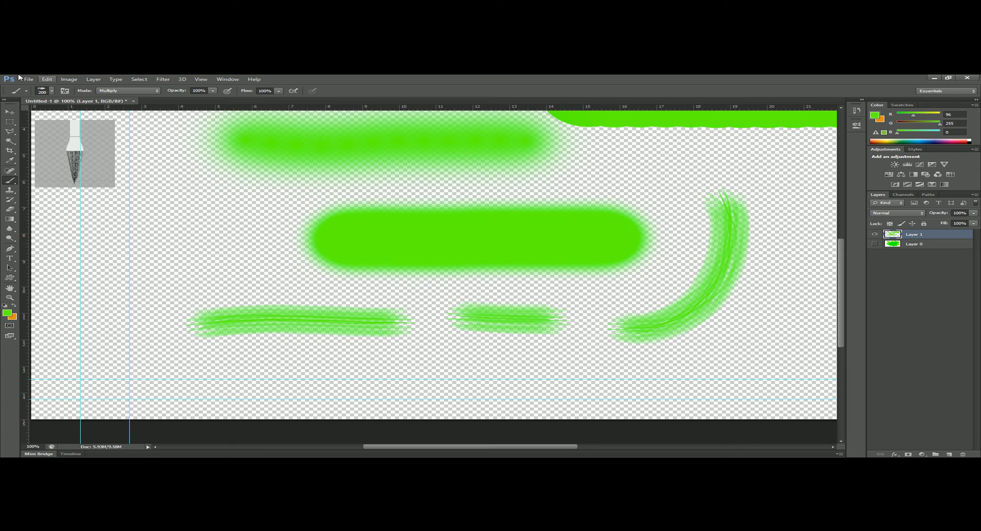
Choose the blunt round bristle brush preset and paint repeated horizontal strokes across the soft and solid green bars
left_click(53, 91)
left_click(43, 158)
left_click(224, 196)
left_click_drag(204, 196, 636, 199)
left_click_drag(166, 261, 590, 272)
left_click_drag(243, 183, 503, 175)
left_click_drag(245, 204, 503, 201)
left_click_drag(250, 221, 450, 227)
left_click_drag(211, 258, 444, 265)
left_click_drag(173, 282, 449, 284)
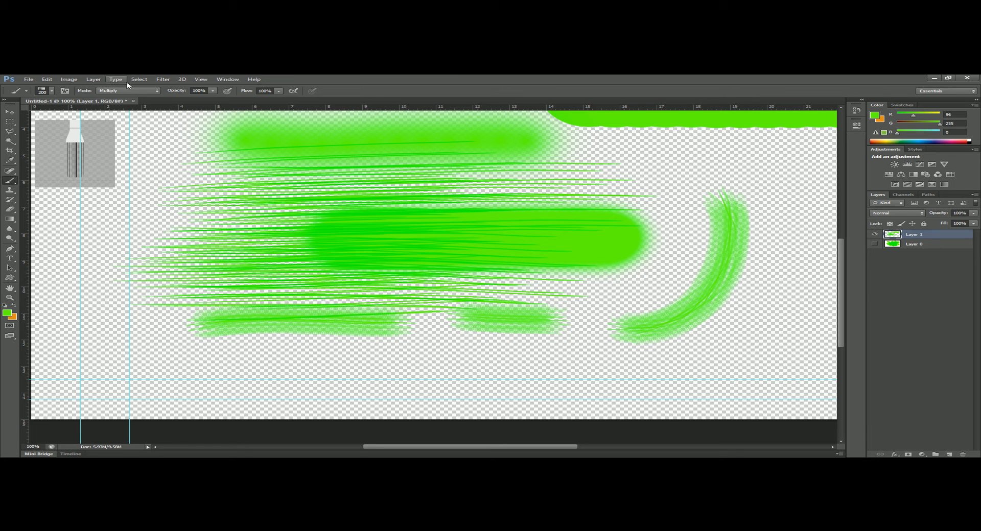
Choose the fan bristle brush preset and paint wide strokes across the lower bars and a curved sweep beneath them
left_click(52, 91)
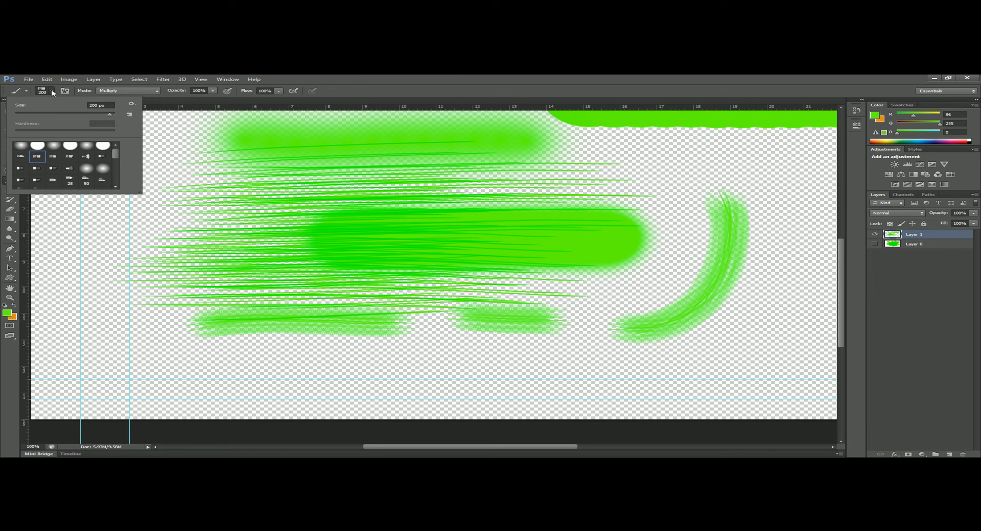
left_click(84, 156)
left_click(230, 296)
mouse_move(251, 307)
left_mouse_down()
mouse_move(272, 285)
mouse_move(252, 306)
mouse_move(618, 271)
left_mouse_up()
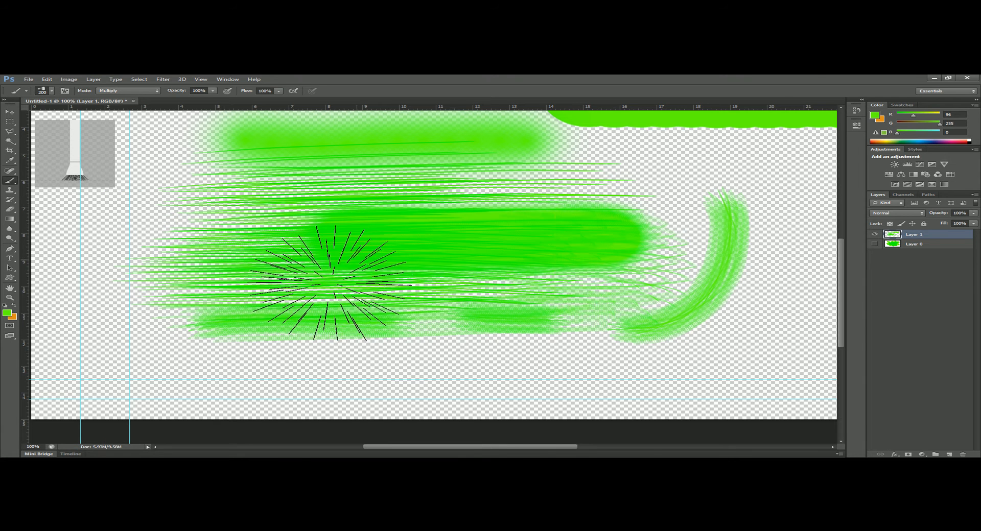
left_click_drag(372, 230, 525, 317)
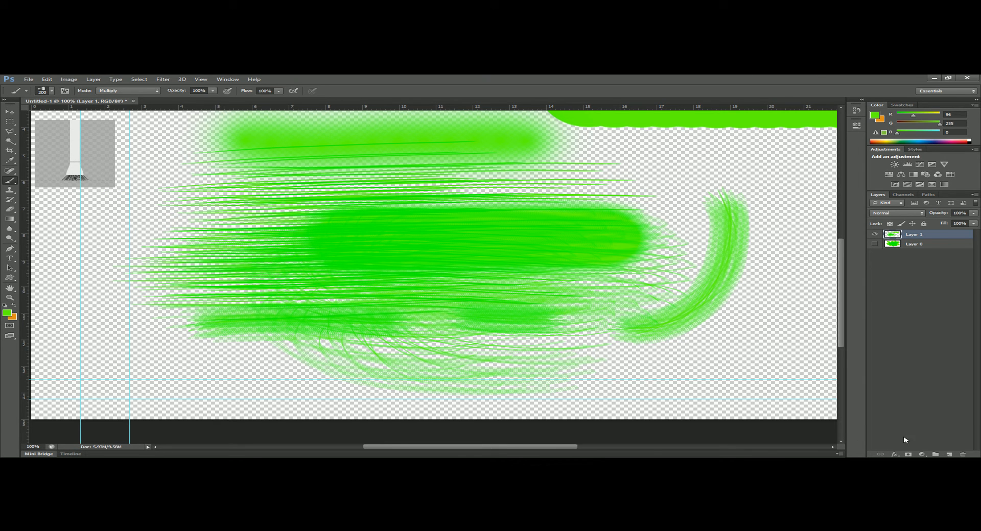
Add another new layer, hide Layer 1, and paint a curling stroke with the fan brush on the empty canvas
left_click(949, 454)
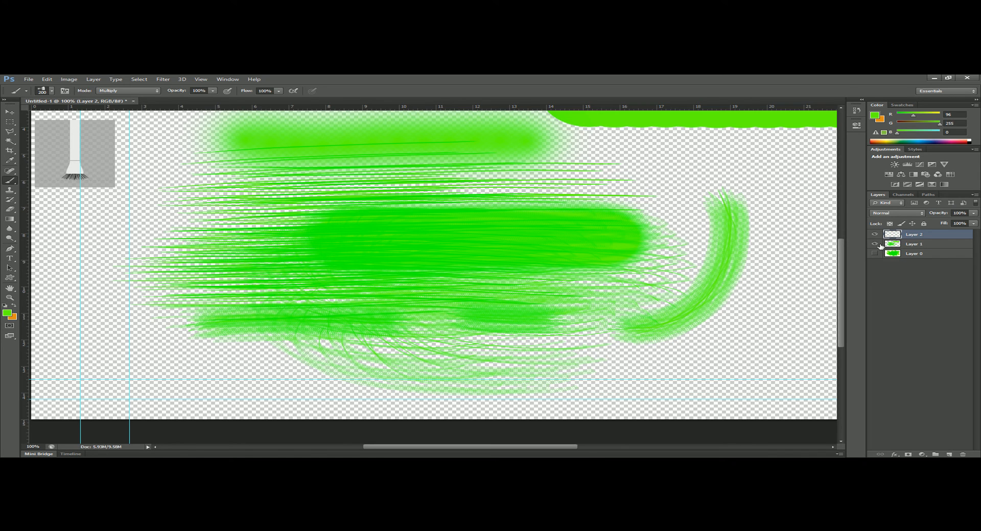
left_click(874, 244)
mouse_move(219, 148)
left_mouse_down()
mouse_move(431, 274)
mouse_move(595, 273)
mouse_move(557, 284)
left_mouse_up()
key("ctrl+minus")
key("ctrl+minus")
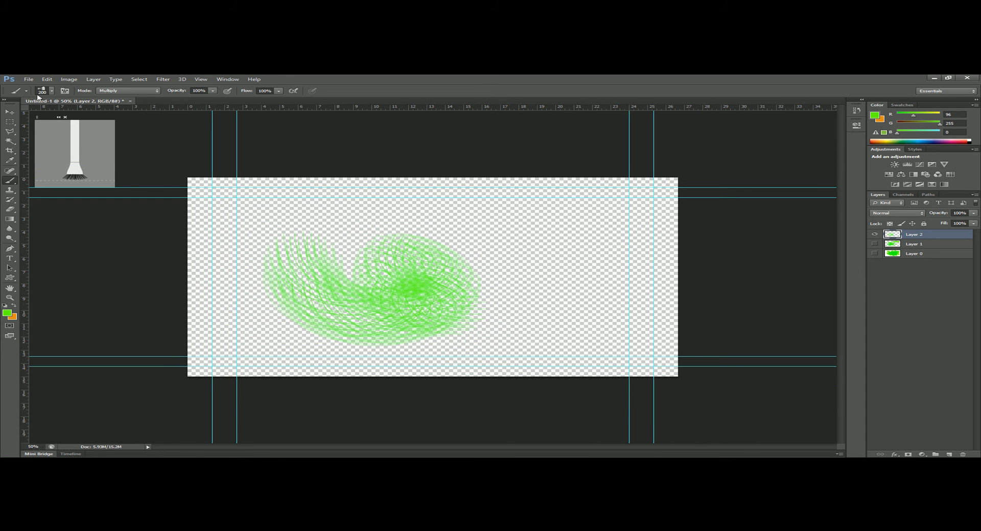
Choose an angled bristle brush preset from further down the list and paint a horizontal stroke above the curled one
left_click(51, 91)
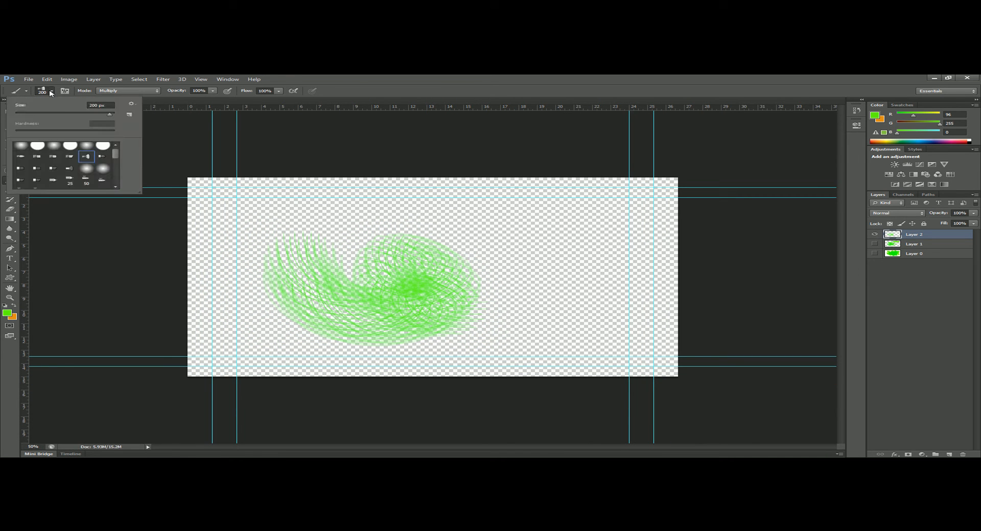
left_click_drag(115, 155, 122, 160)
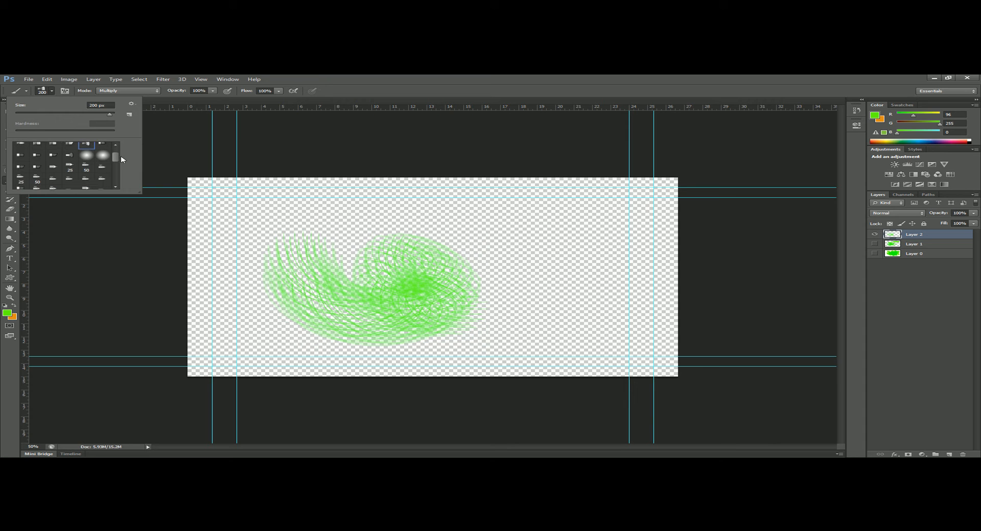
left_click(20, 169)
left_click_drag(271, 212, 449, 207)
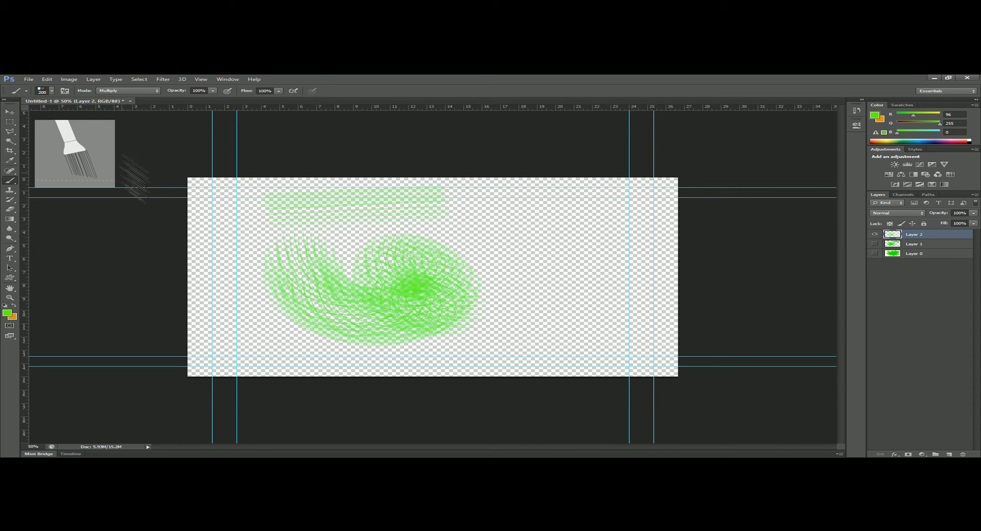
Choose the 74 px maple leaf brush preset, enlarge it to 4200 px, and paint huge green leaves across Layer 2
left_click(52, 92)
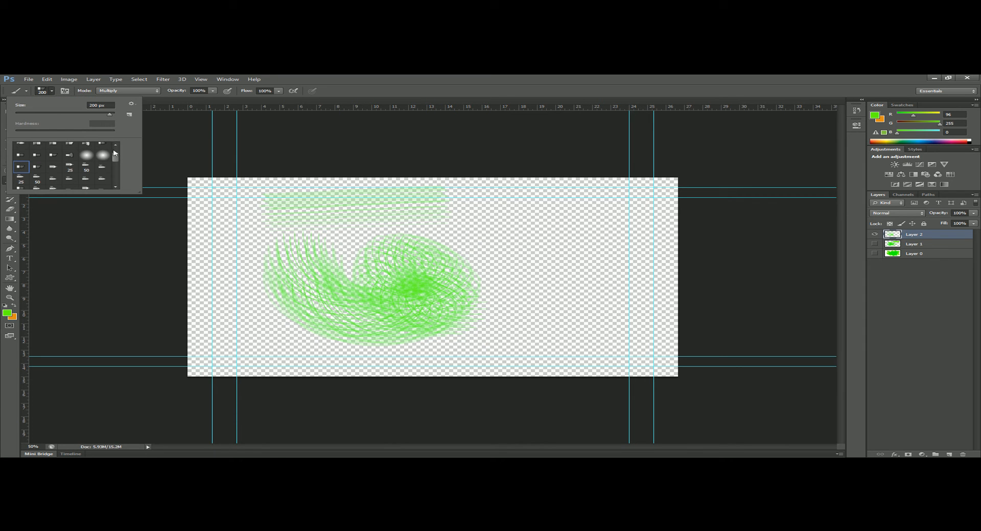
mouse_move(116, 158)
left_mouse_down()
mouse_move(115, 168)
mouse_move(115, 159)
left_mouse_up()
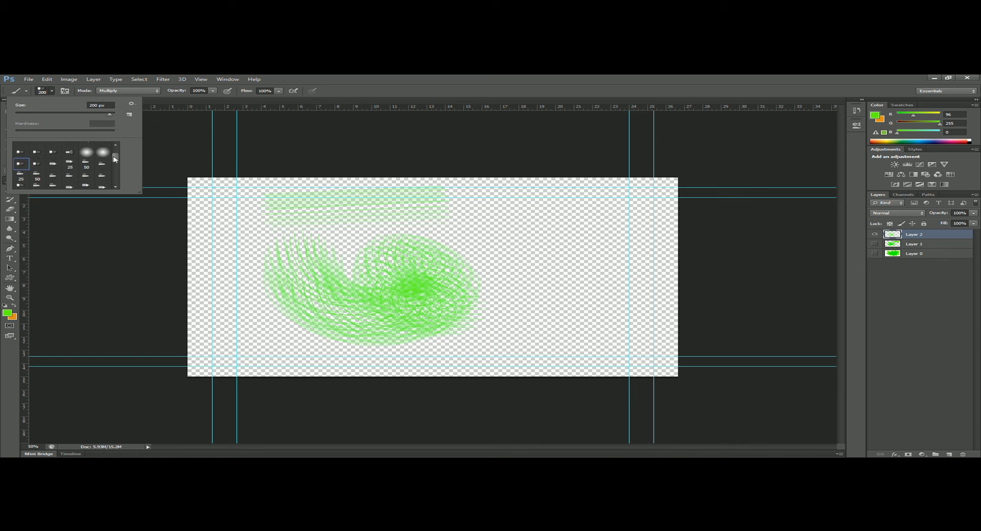
left_click_drag(115, 160, 108, 181)
left_click(21, 159)
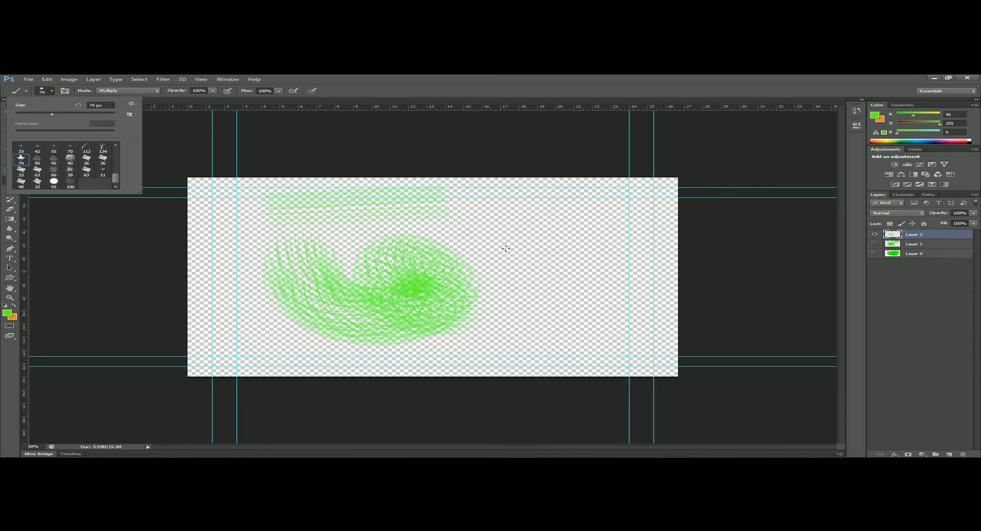
left_click(495, 78)
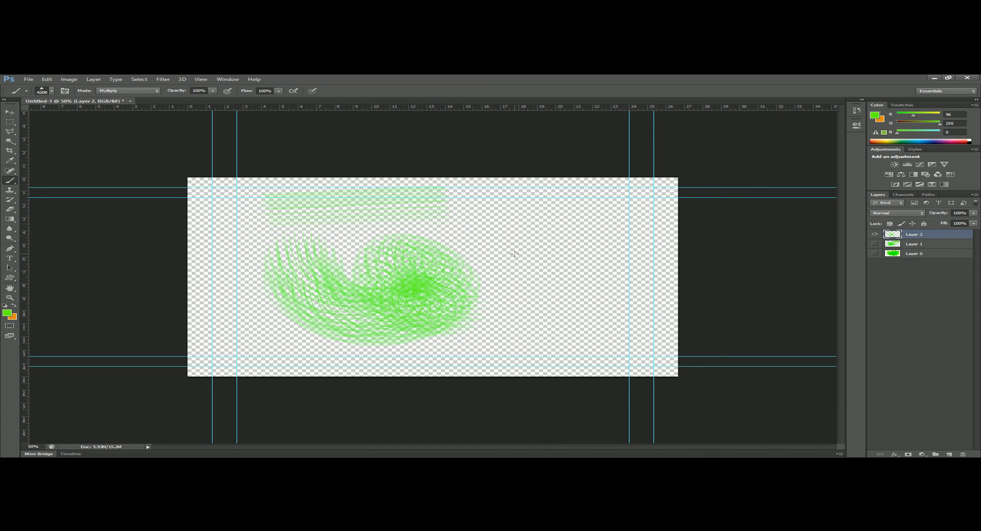
left_click(514, 254)
Reduce the maple leaf brush size to 900 px
key("[")
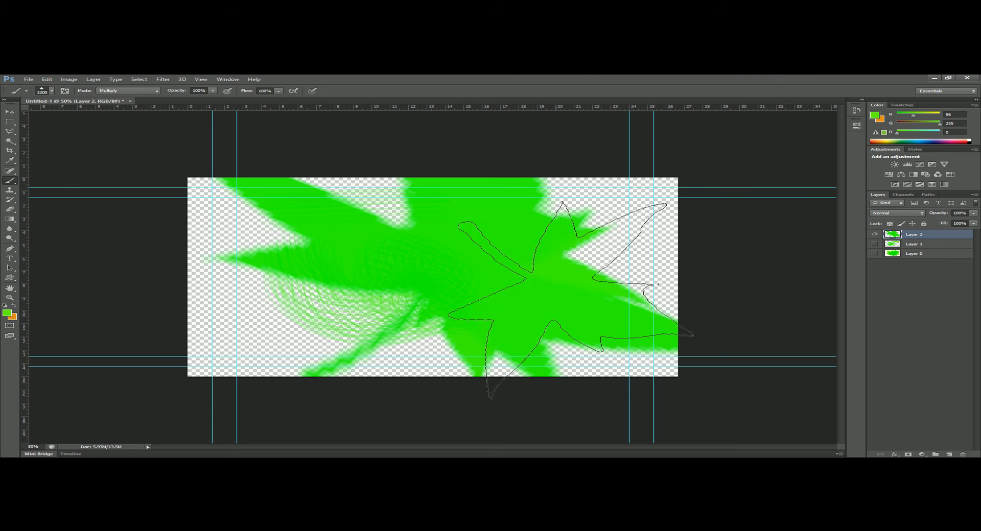
key("bracketleft")
key("bracketleft")
key("bracketleft")
key("bracketleft")
key("bracketleft")
key("bracketleft")
key("bracketleft")
key("bracketleft")
key("bracketleft")
key("bracketleft")
key("bracketleft")
key("bracketleft")
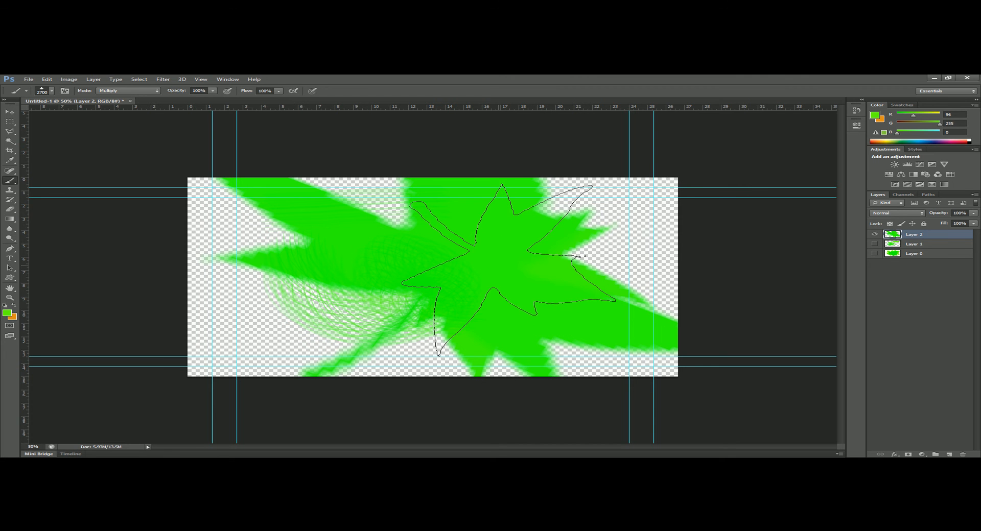
key("bracketleft")
key("bracketleft")
key("bracketleft")
key("bracketleft")
key("bracketleft")
key("bracketleft")
key("bracketleft")
key("bracketleft")
key("bracketleft")
key("bracketleft")
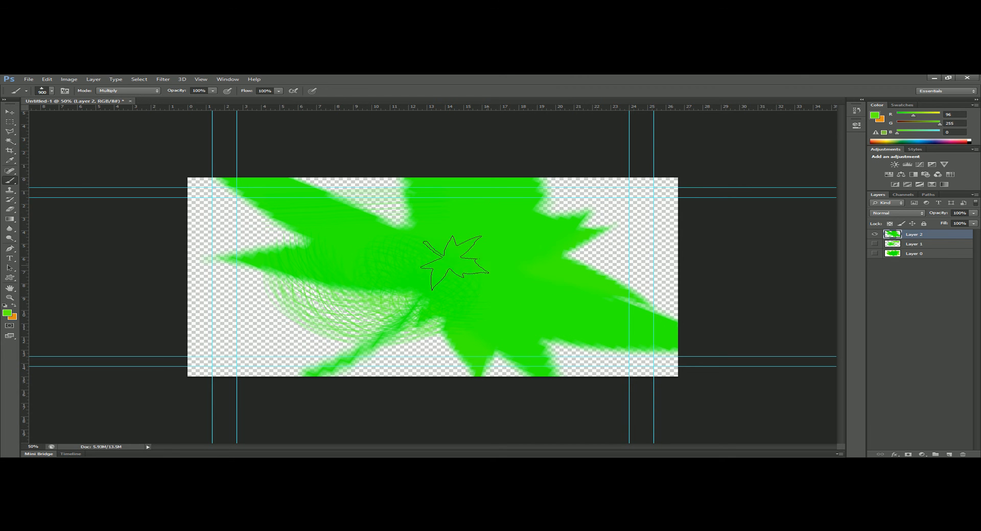
Hide Layer 2 and delete the layer group newly added above it
left_click(935, 454)
left_click_drag(876, 249, 875, 243)
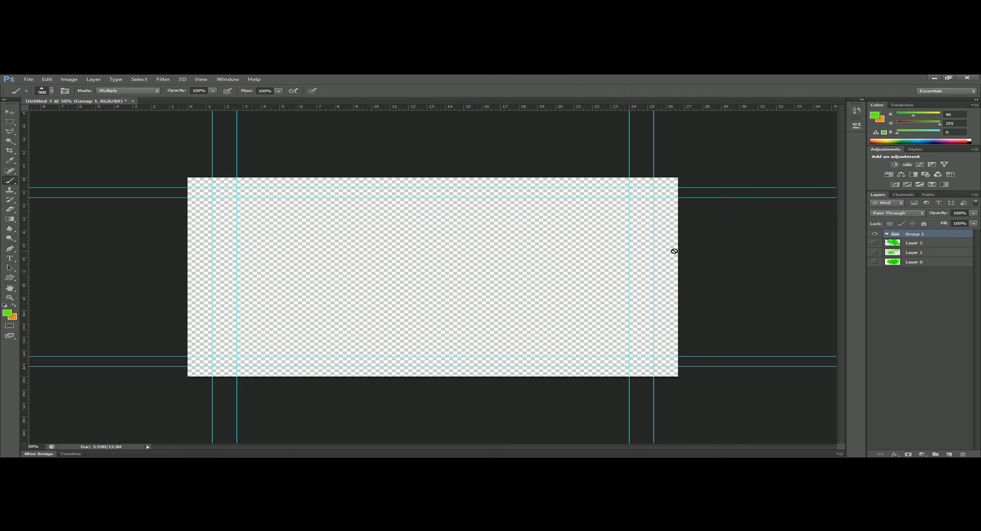
left_click(304, 247)
left_click(491, 224)
mouse_move(909, 235)
left_mouse_down()
mouse_move(924, 453)
mouse_move(960, 454)
left_mouse_up()
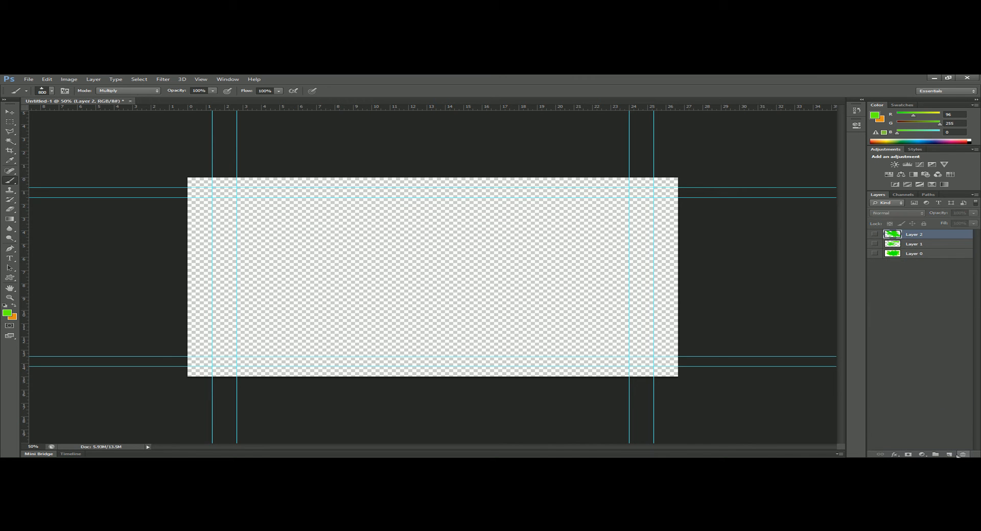
Add a new layer above Layer 2 and paint scattered green maple leaves across the empty canvas
left_click(948, 454)
mouse_move(313, 229)
left_mouse_down()
mouse_move(321, 295)
mouse_move(317, 281)
mouse_move(419, 307)
left_mouse_up()
left_click(463, 299)
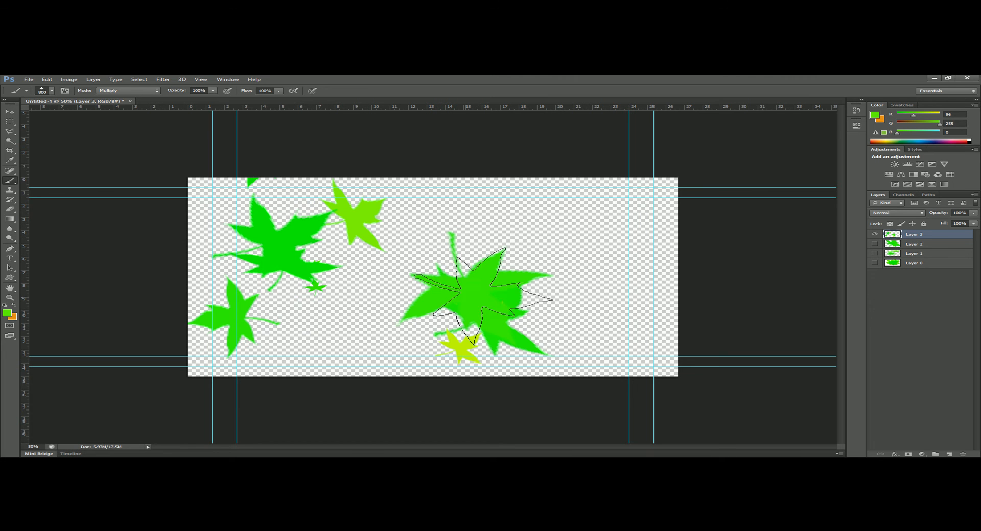
left_click(556, 239)
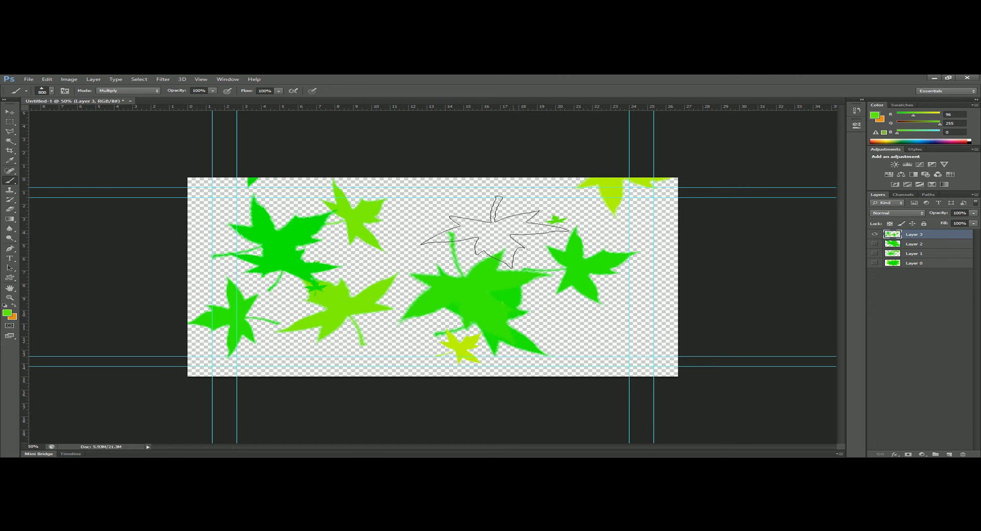
left_click(51, 91)
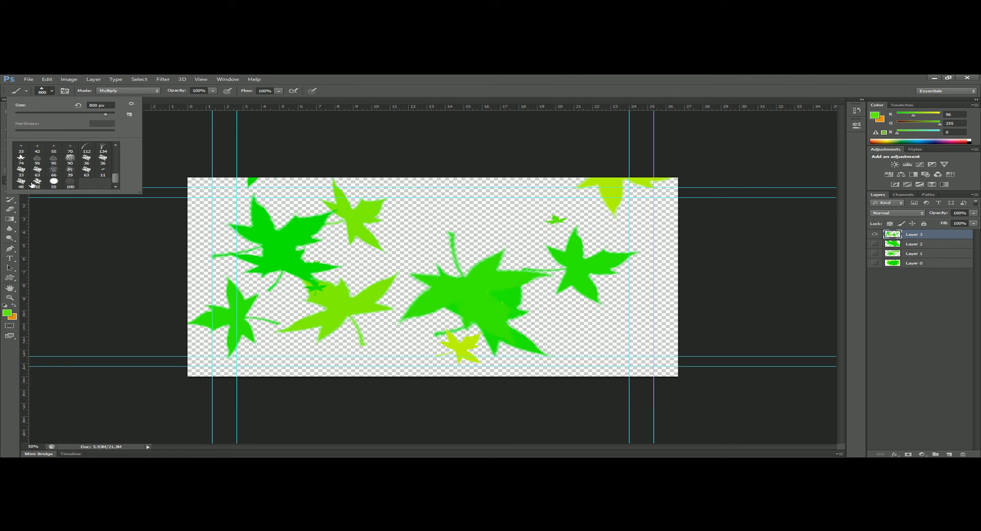
scroll(117, 176, "up", 2)
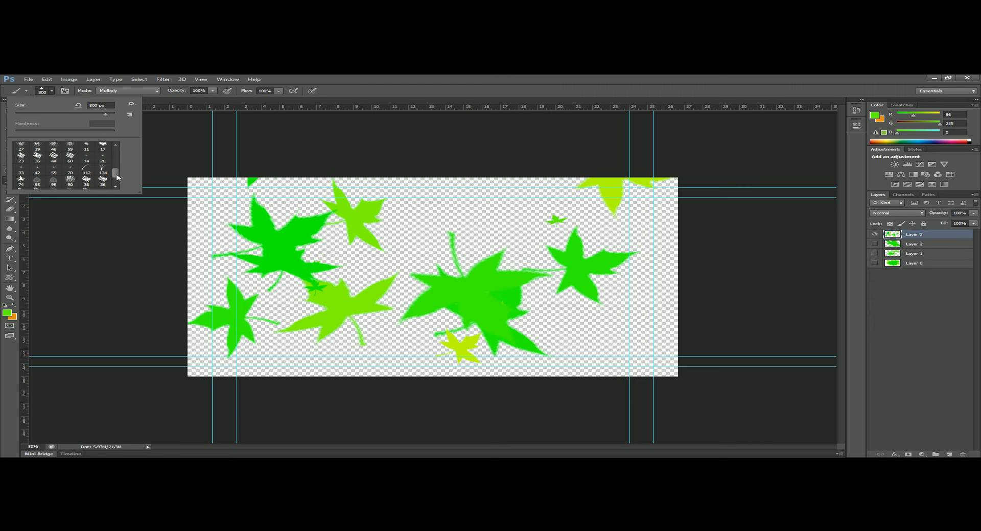
left_click_drag(120, 176, 123, 148)
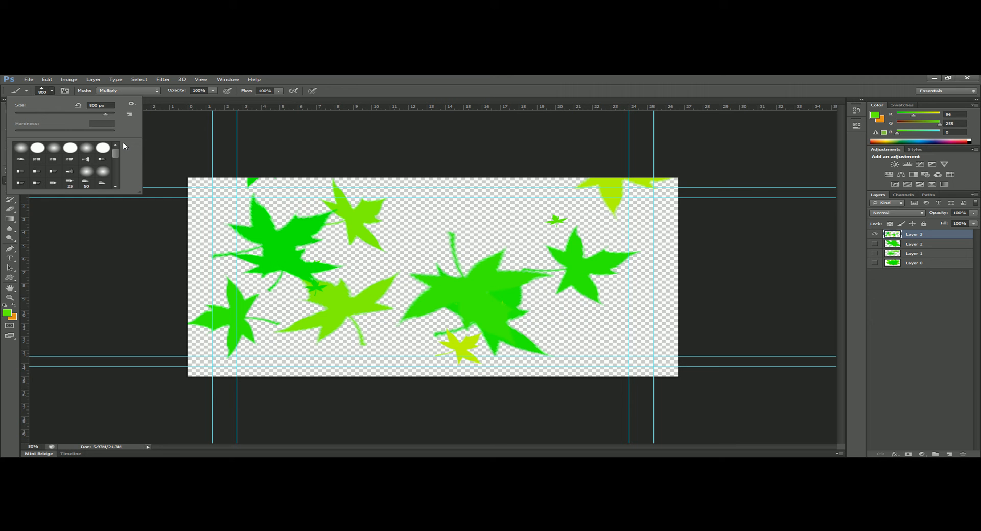
Set the foreground colour to orange ffb400 and paint scattered maple leaves over and between the green ones
left_click(7, 313)
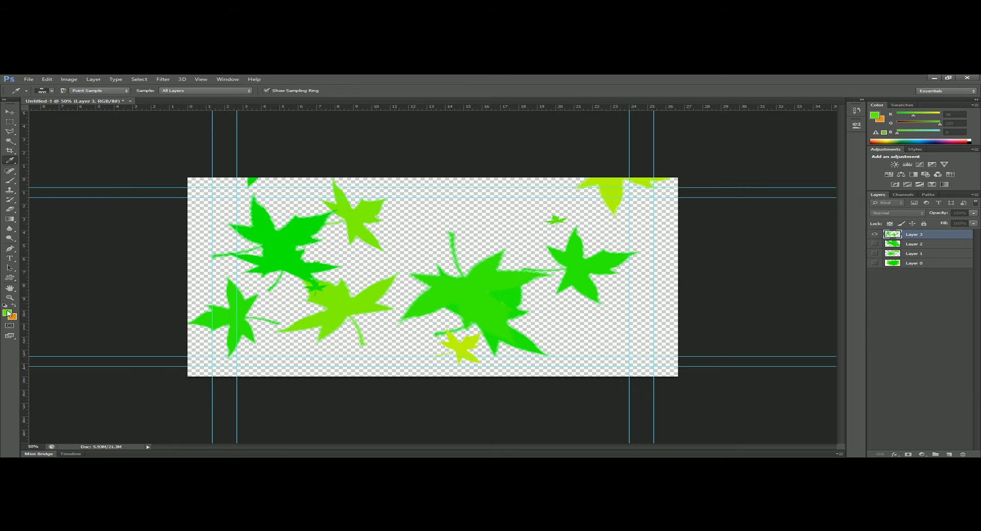
left_click(759, 302)
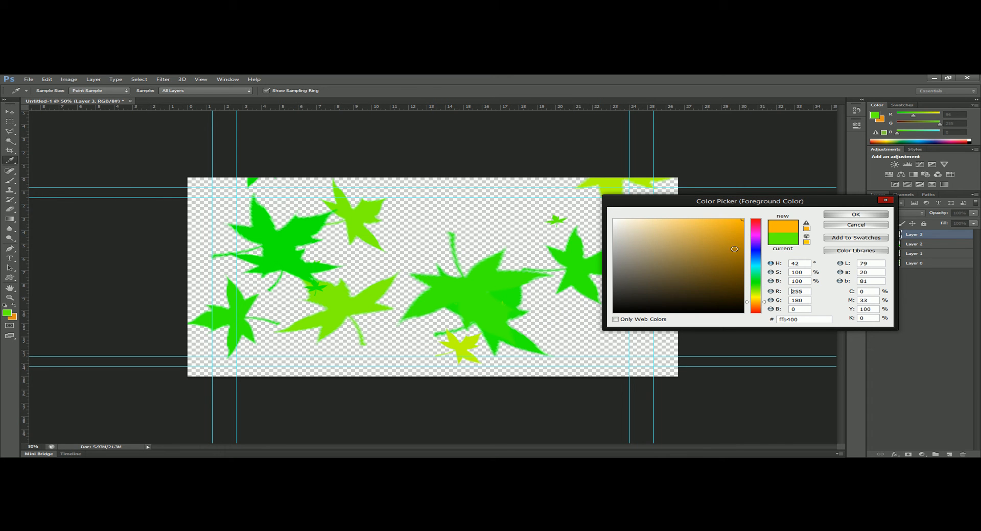
left_click(856, 215)
left_click(445, 271)
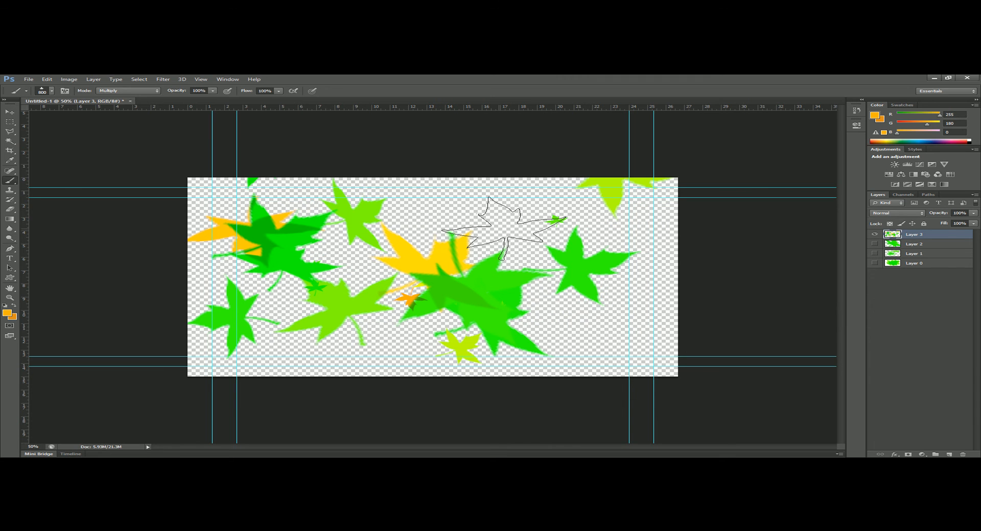
left_click(503, 230)
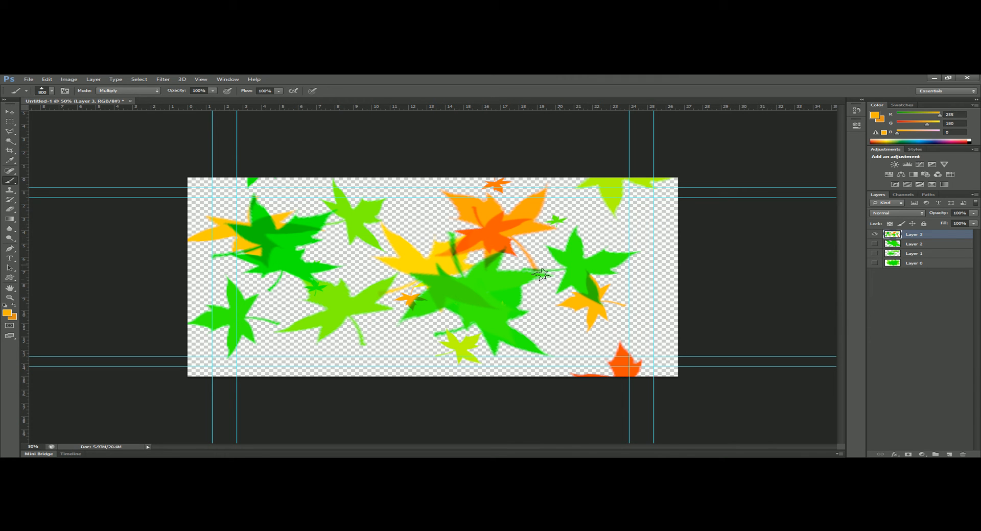